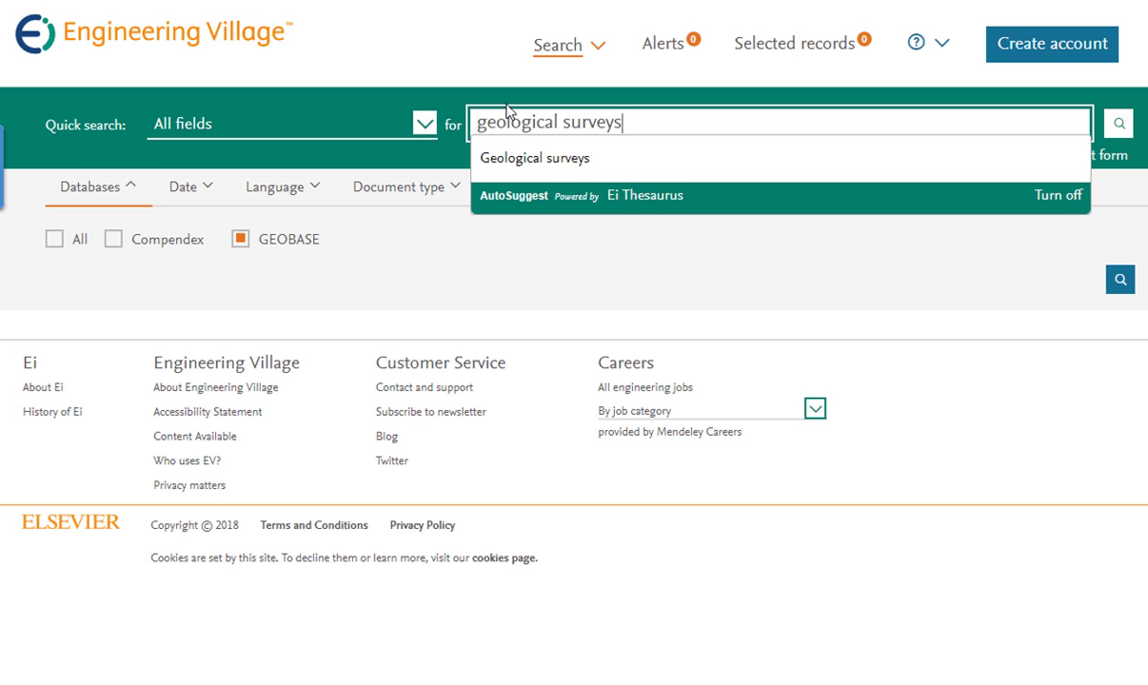
Open the thesaurus search and look up "geological surveys" in the GEOBASE vocabulary
click(592, 49)
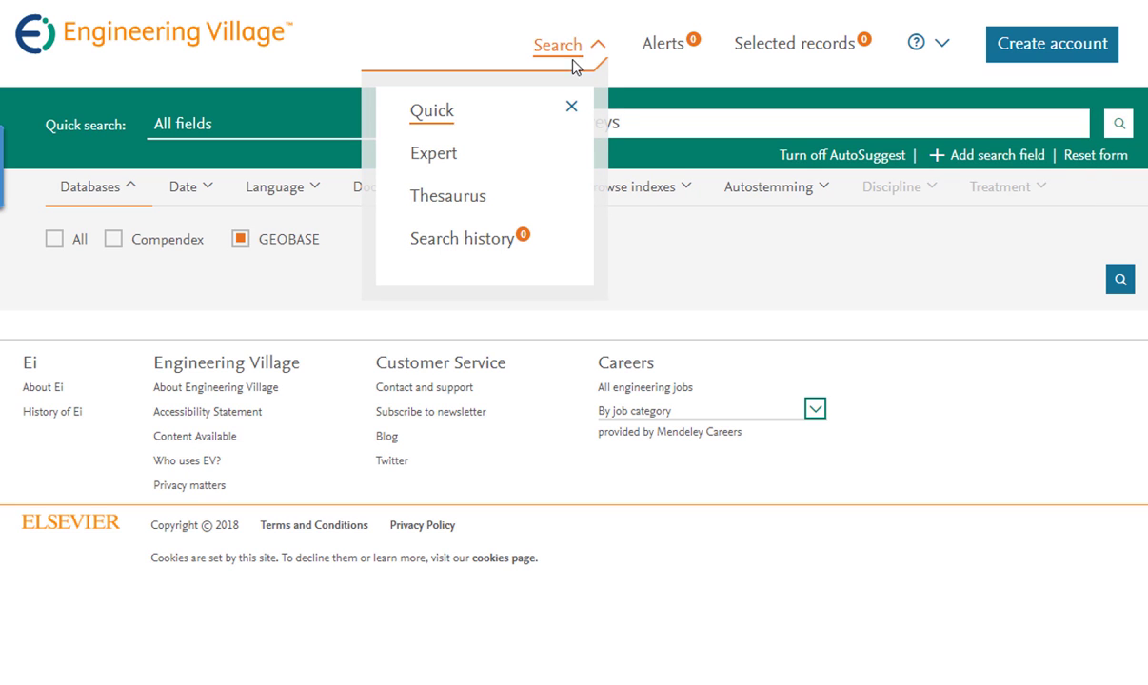
click(461, 200)
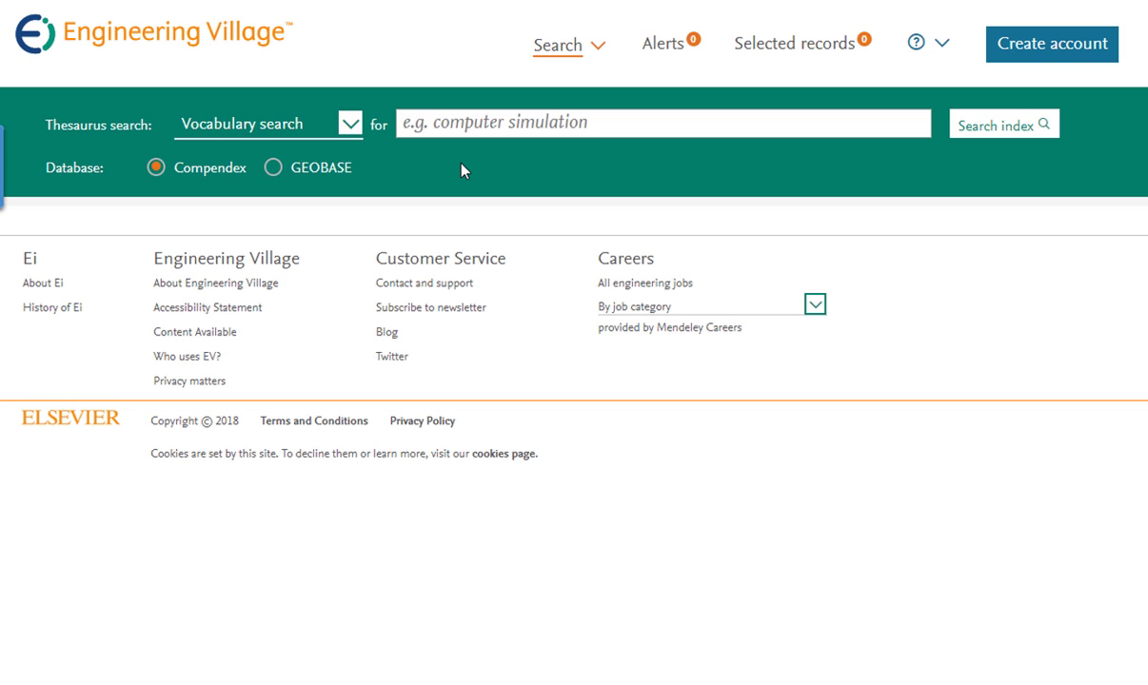
click(277, 171)
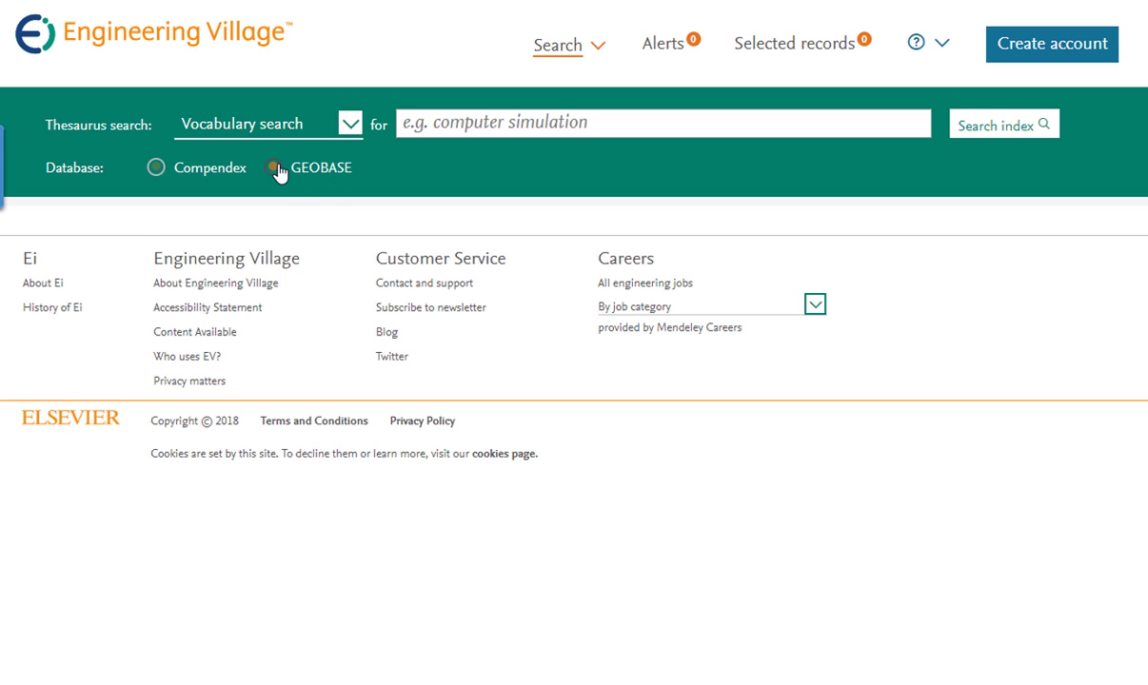
click(416, 124)
text(geol)
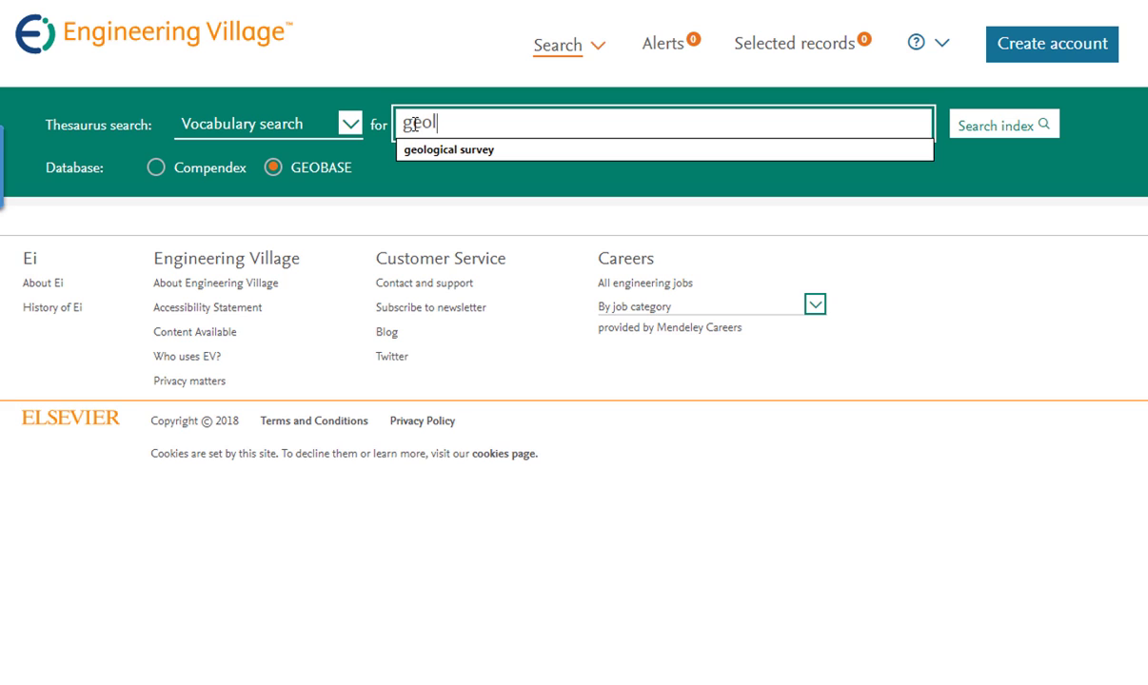
text(ogical surveys)
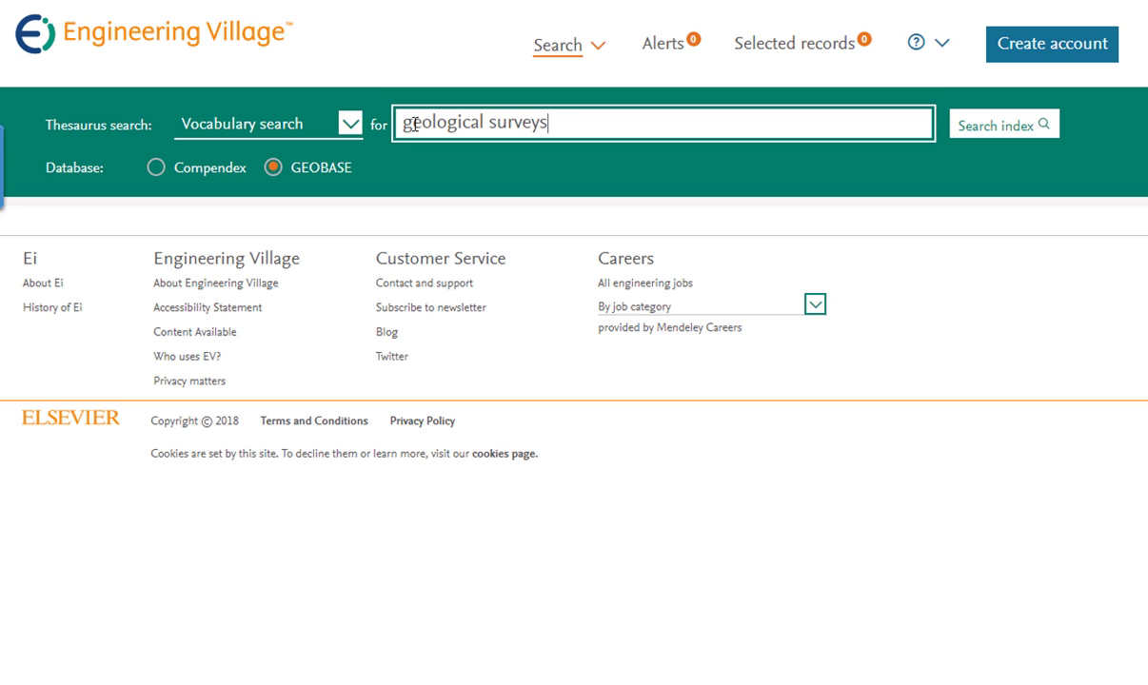
click(995, 130)
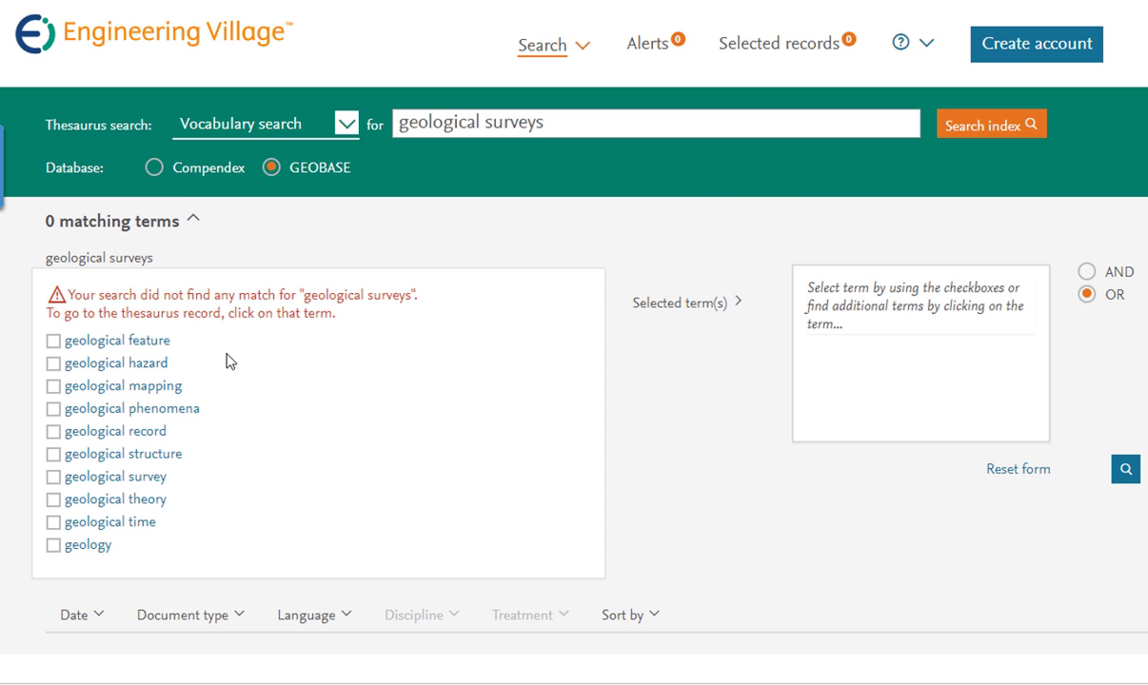
Select the terms geological mapping and geological survey, and browse the thesaurus from geological mapping up to its broader term mapping
click(53, 387)
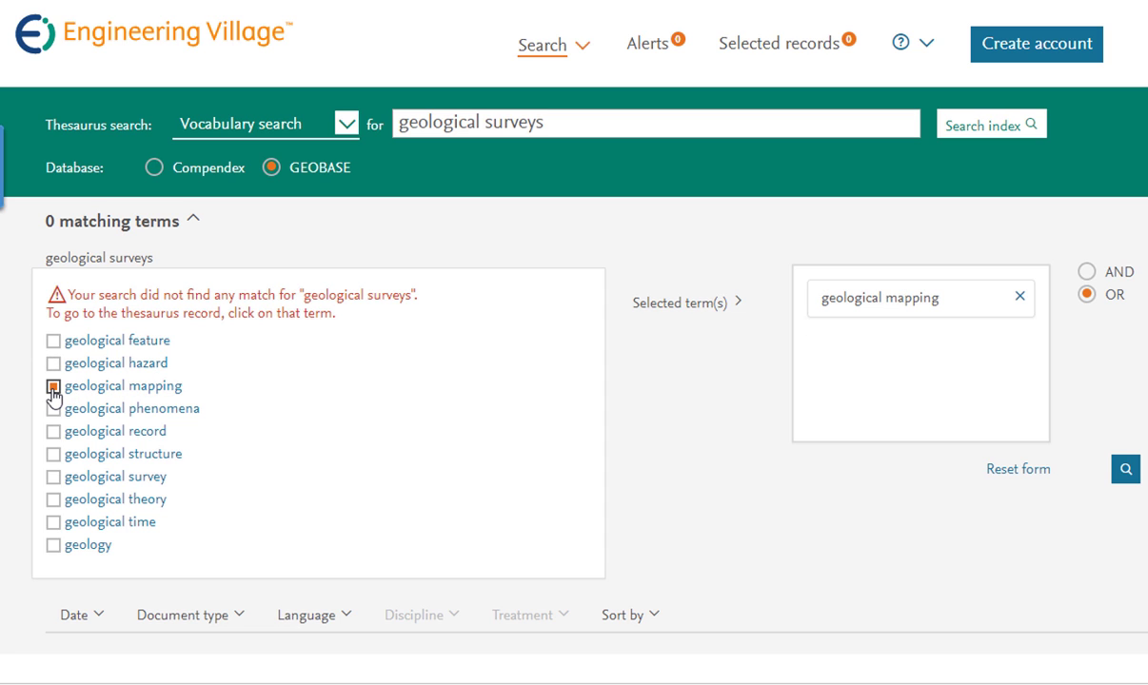
click(52, 478)
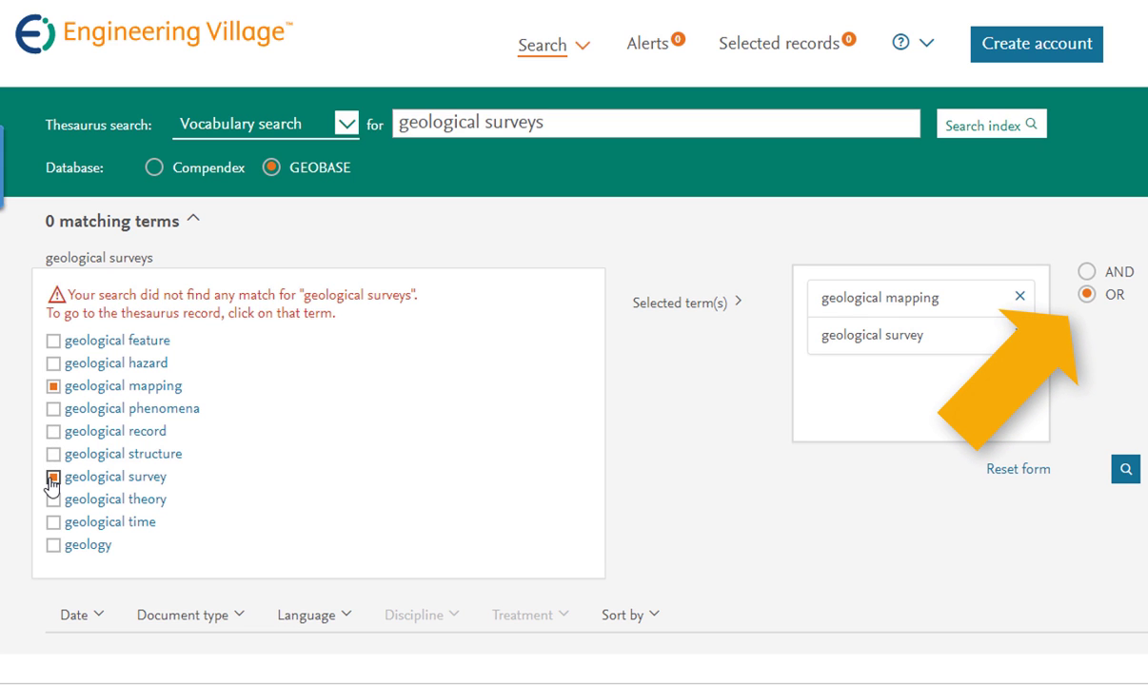
click(123, 387)
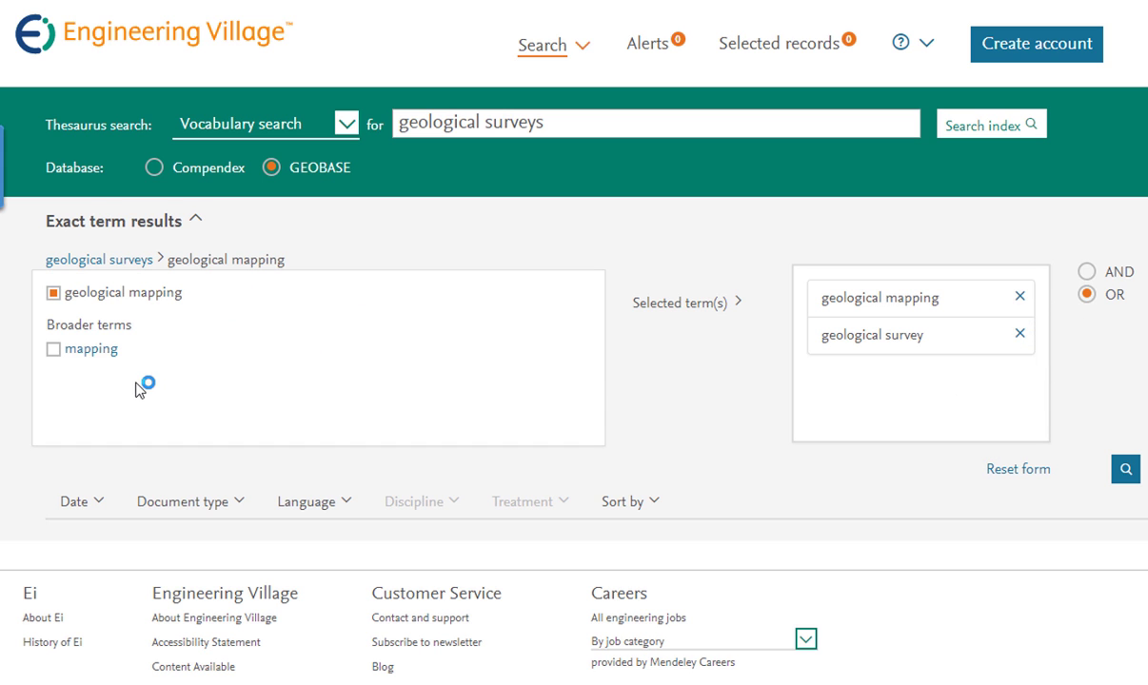
click(95, 350)
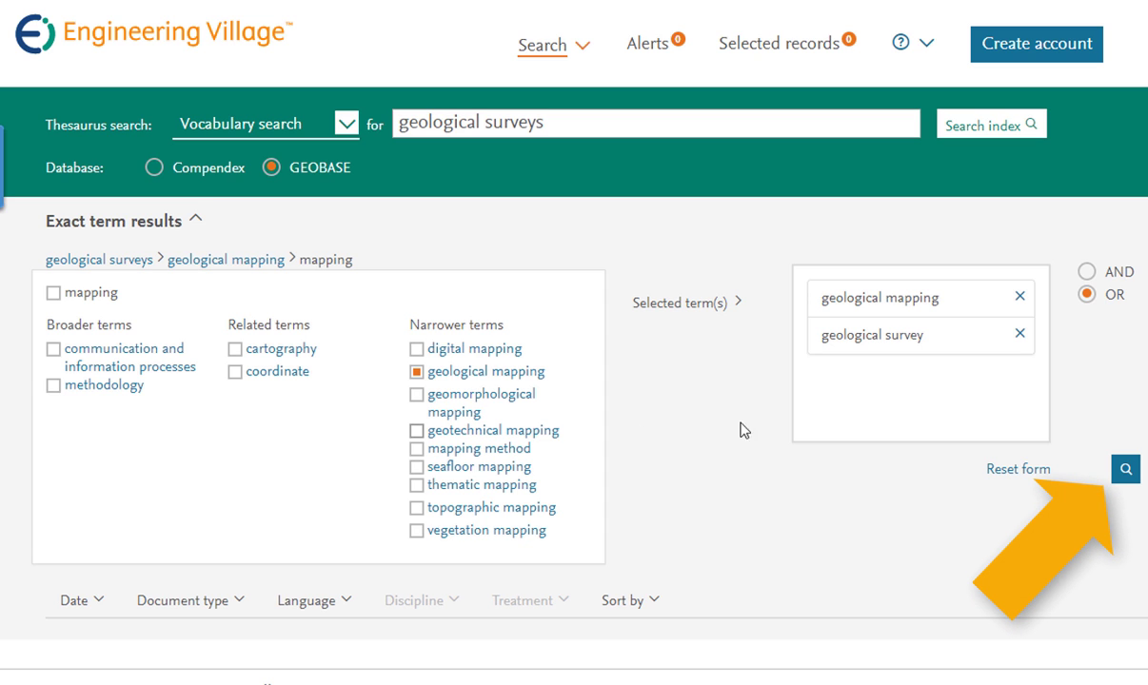
Run the search on the selected thesaurus terms and view the expanded list of geographic terms among the result refinements
click(1124, 470)
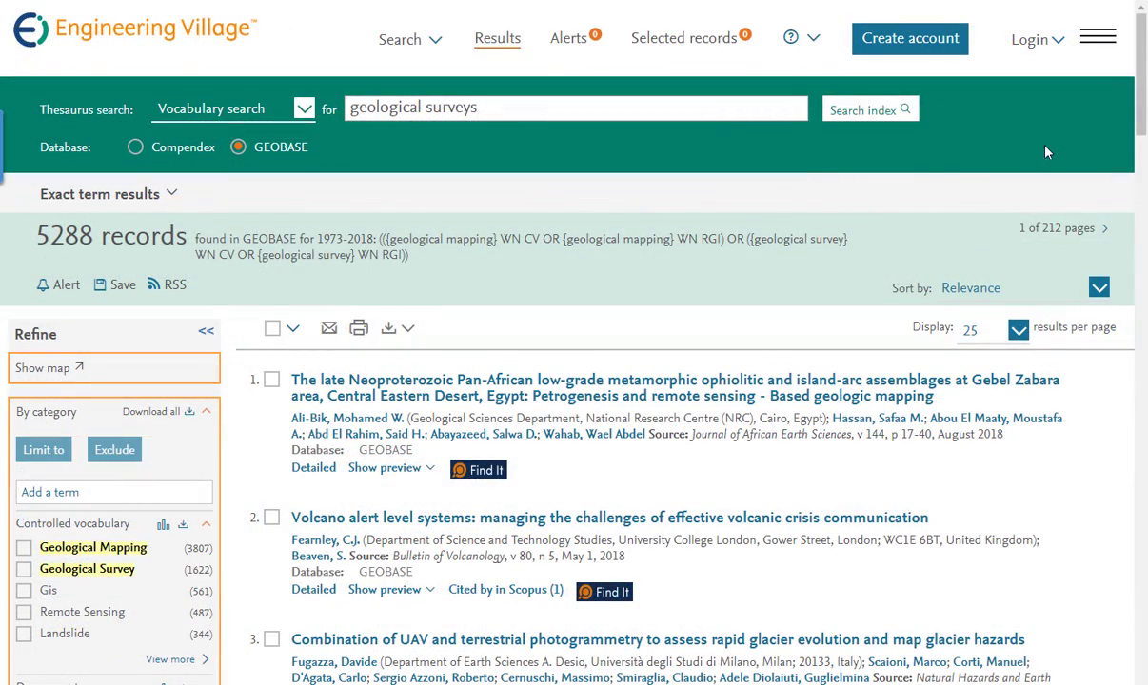
drag(1144, 118, 1139, 238)
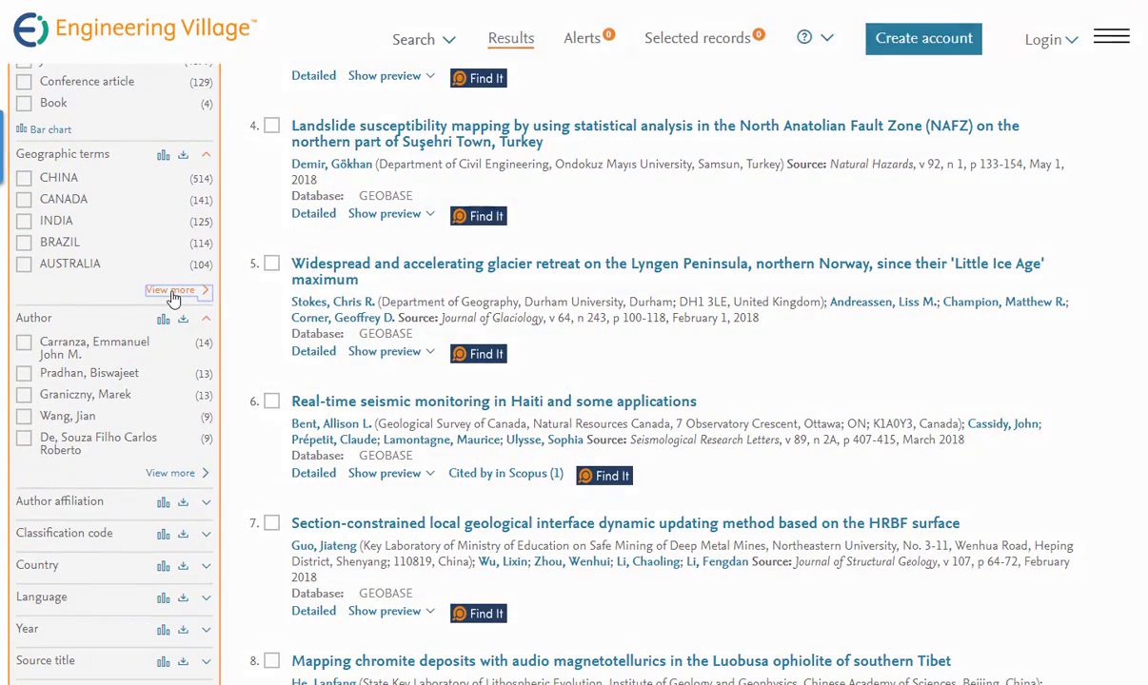
click(172, 291)
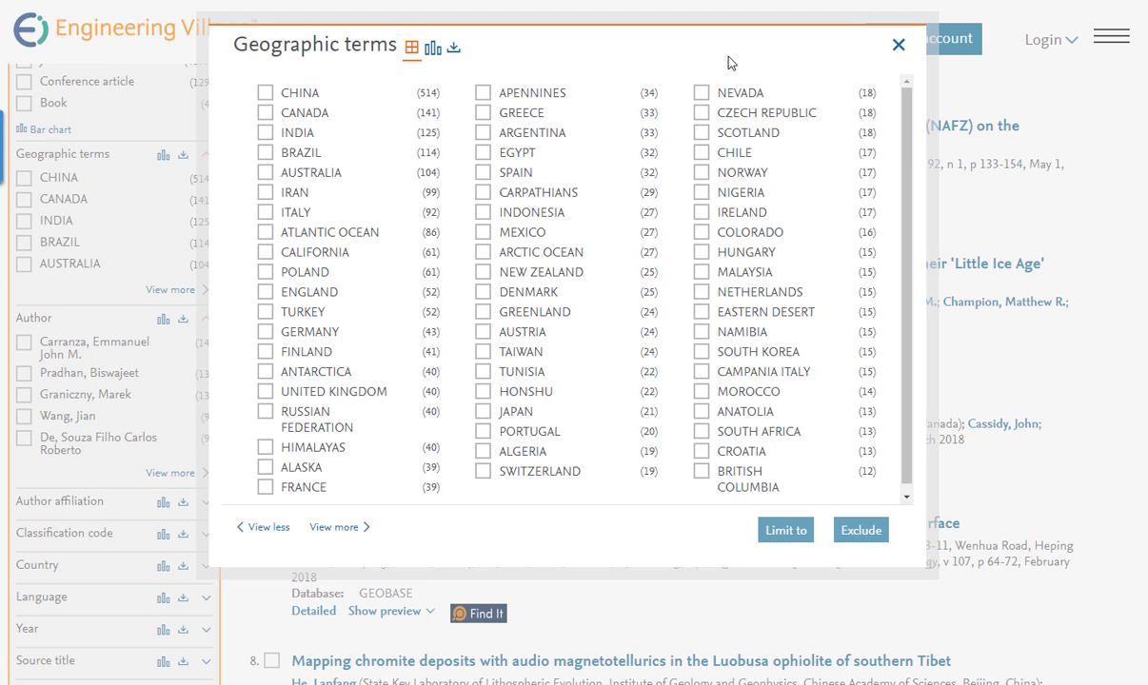
click(897, 46)
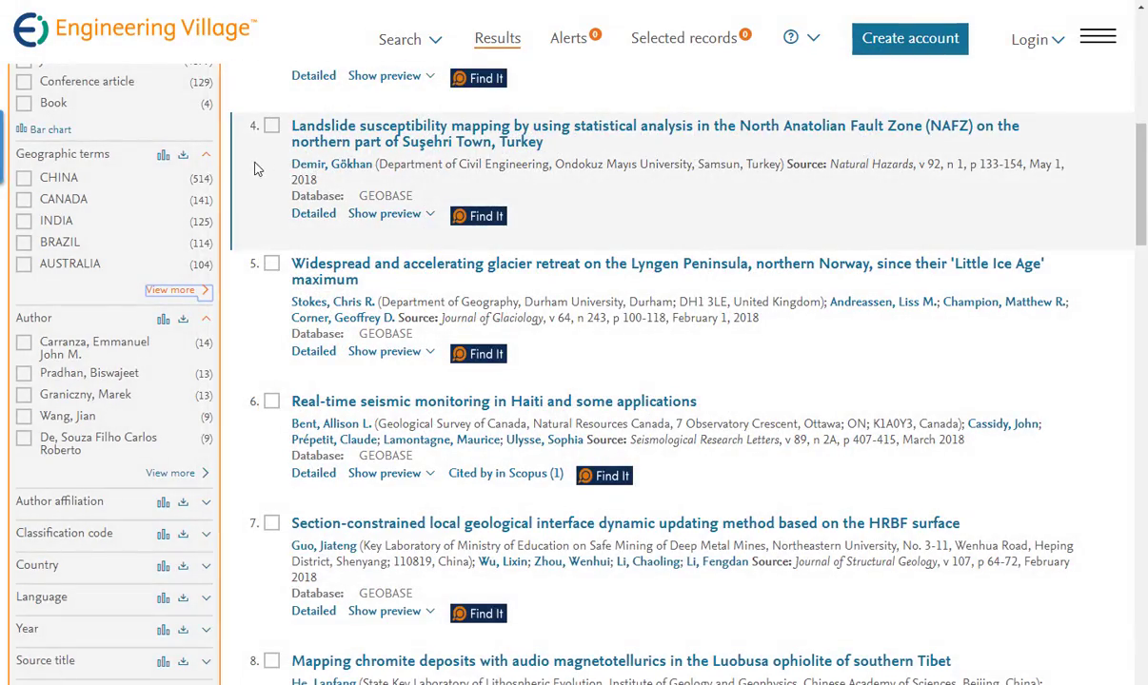
Refine the search results by adding the term Utah
scroll(255, 168, up, 5)
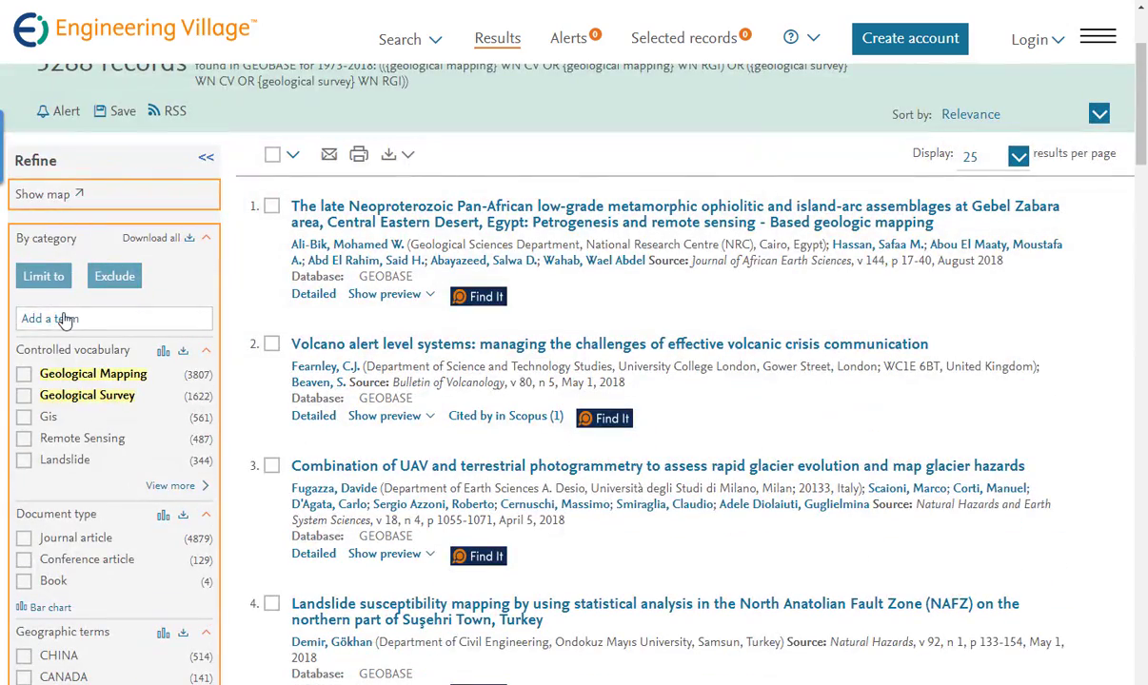
click(65, 321)
text(Utah)
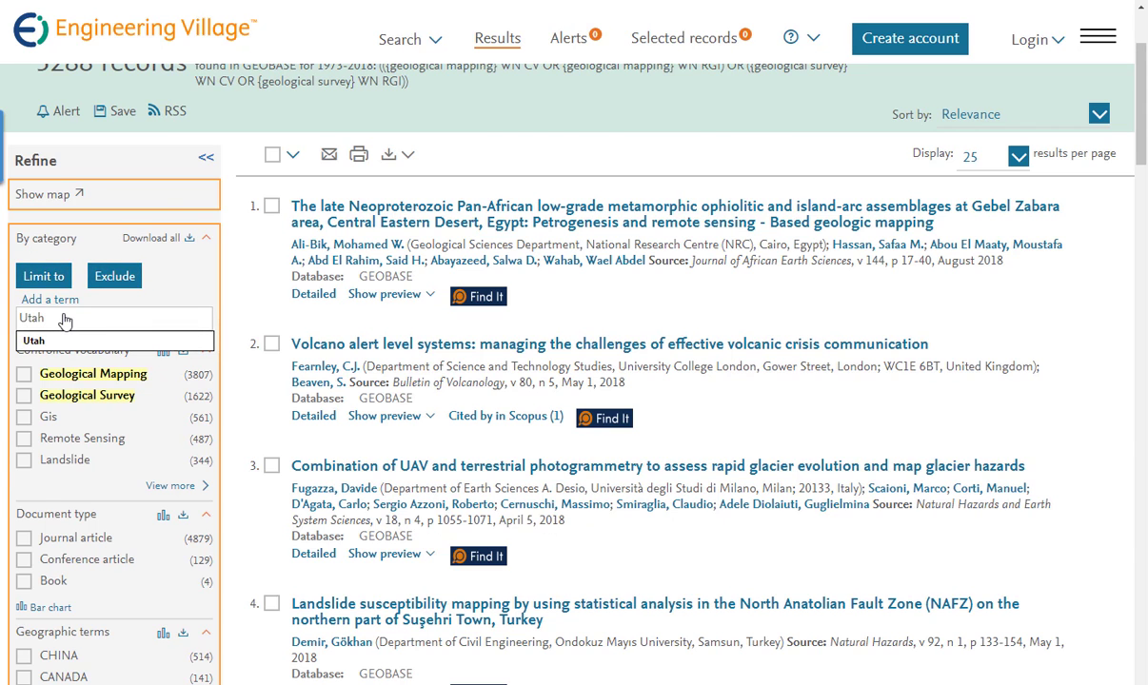
key(Return)
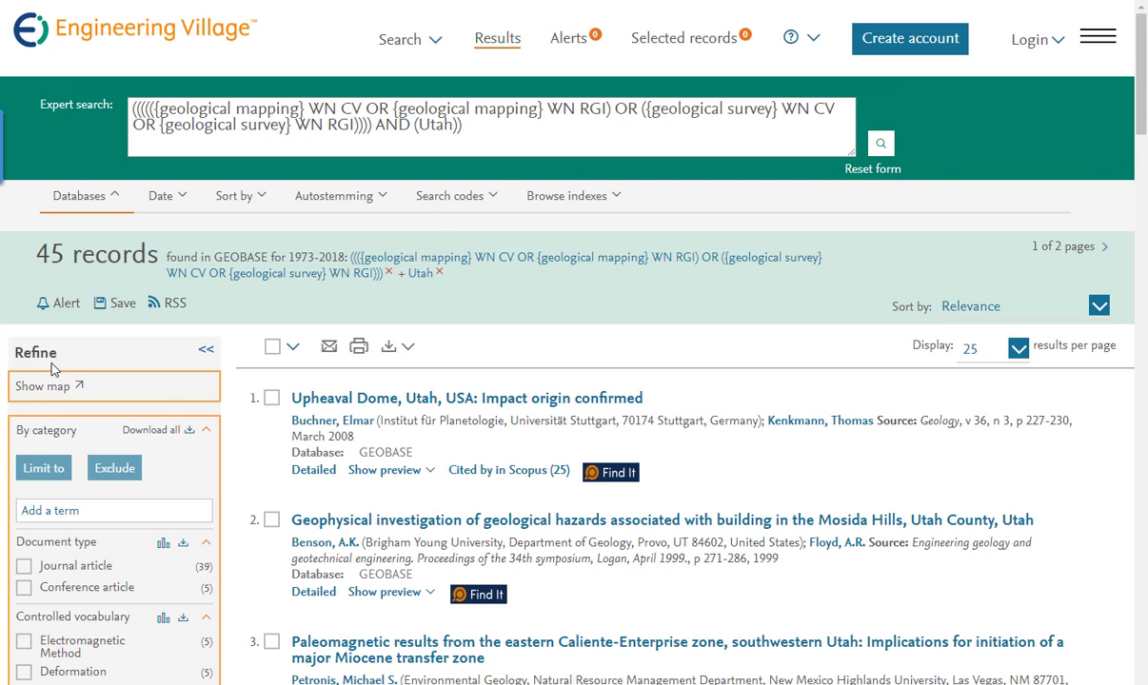
Examine the result locations on the geographic map at a closer zoom, and look over the Utah records and their refinement categories
click(45, 388)
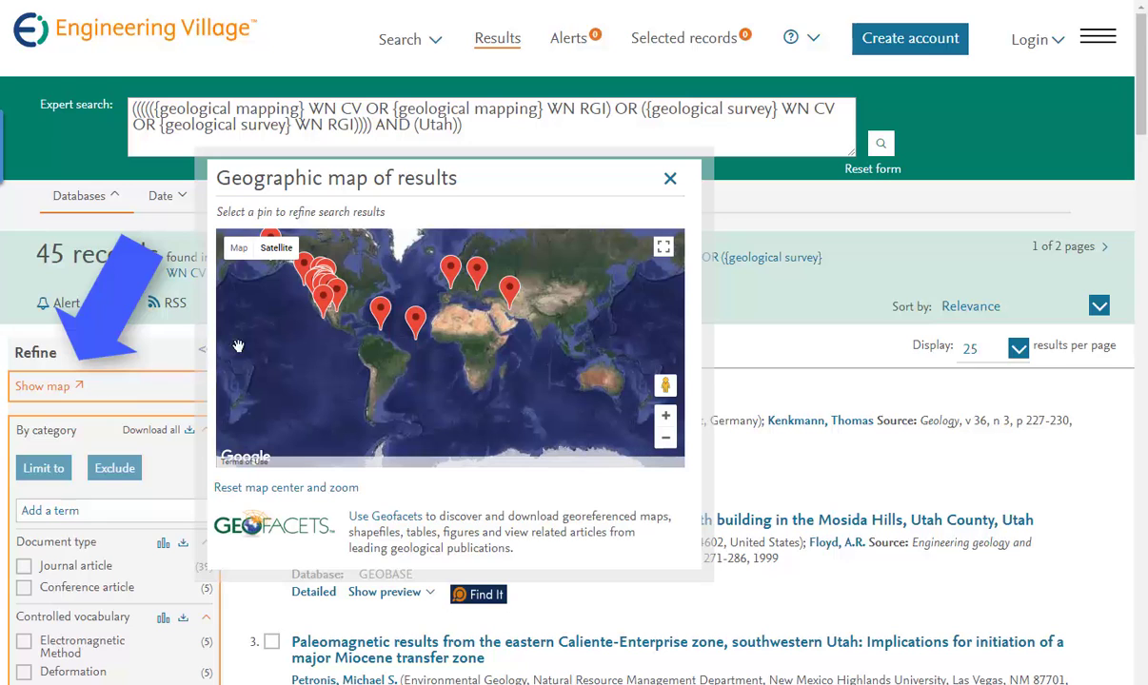
drag(310, 317, 364, 333)
scroll(364, 334, up, 2)
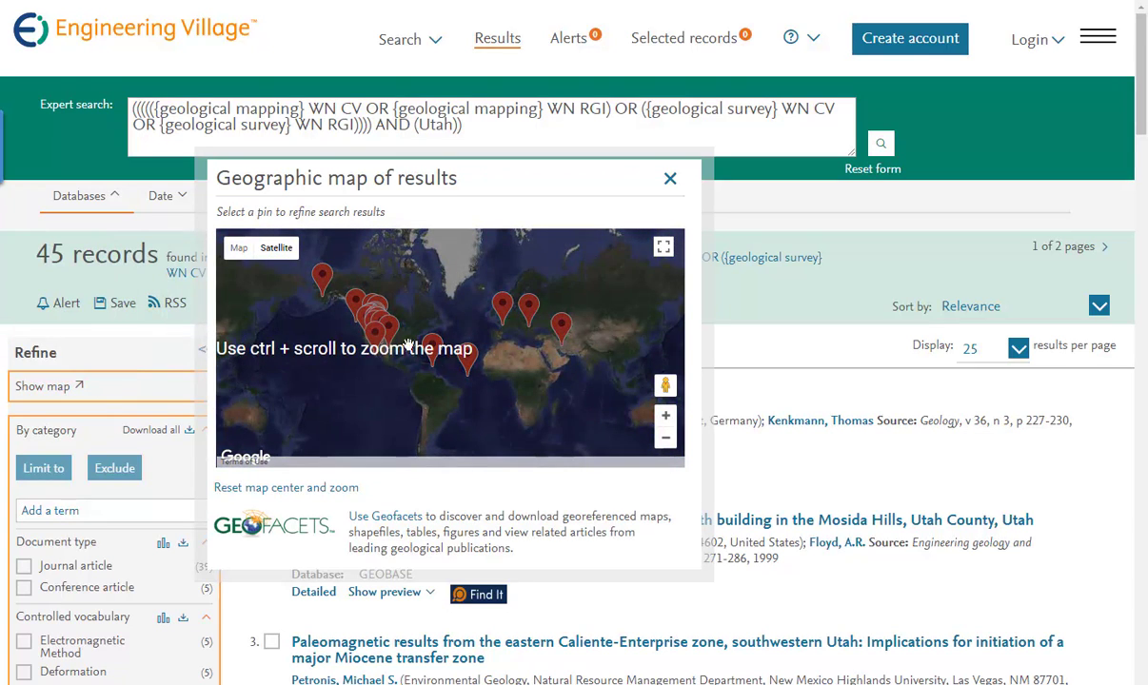
click(666, 417)
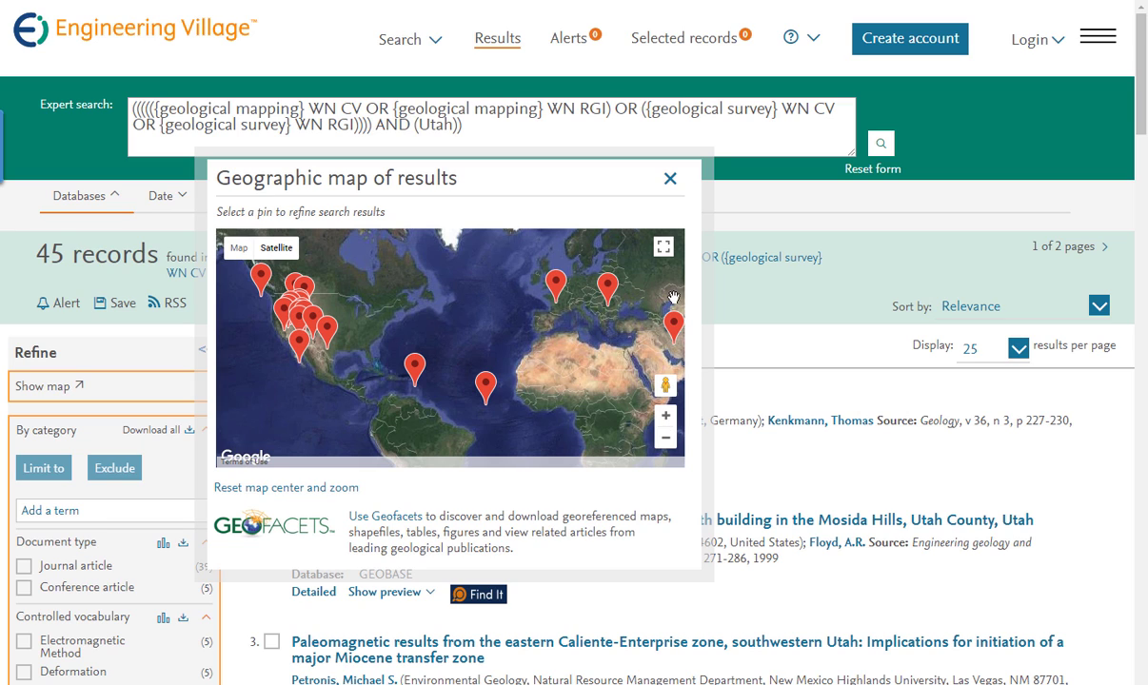
click(670, 180)
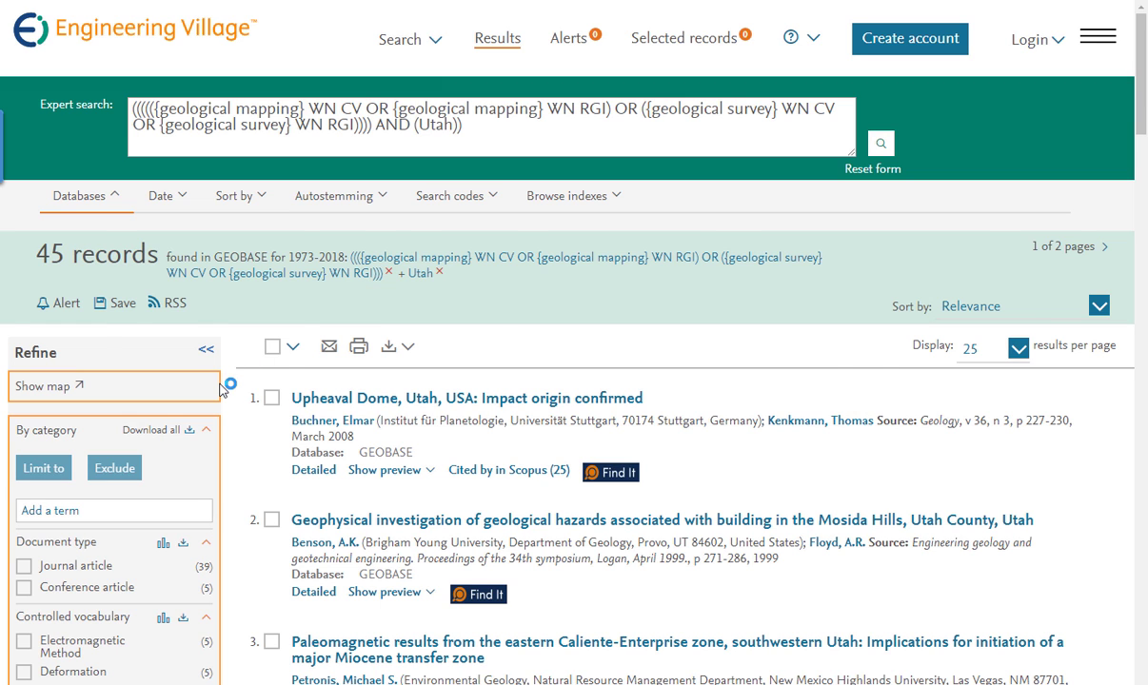
scroll(215, 371, down, 3)
scroll(220, 393, down, 1)
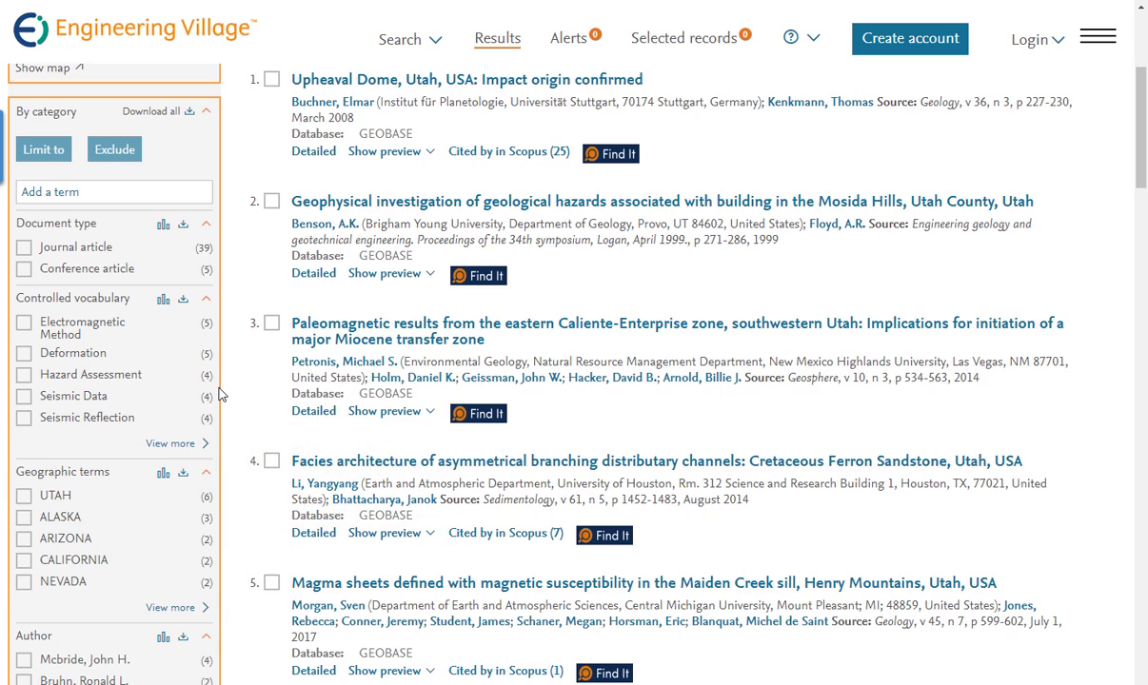
scroll(219, 394, up, 4)
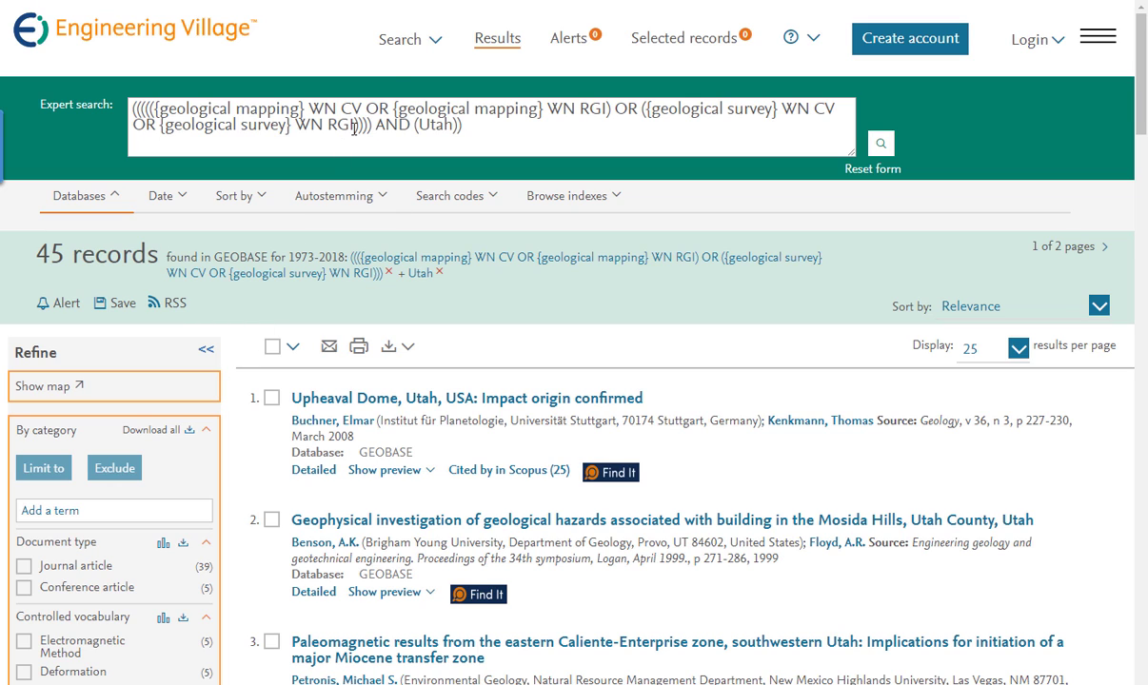
Start a quick search limited to the GEOBASE database and set its first search field to Subject/Title/Abstract
click(405, 42)
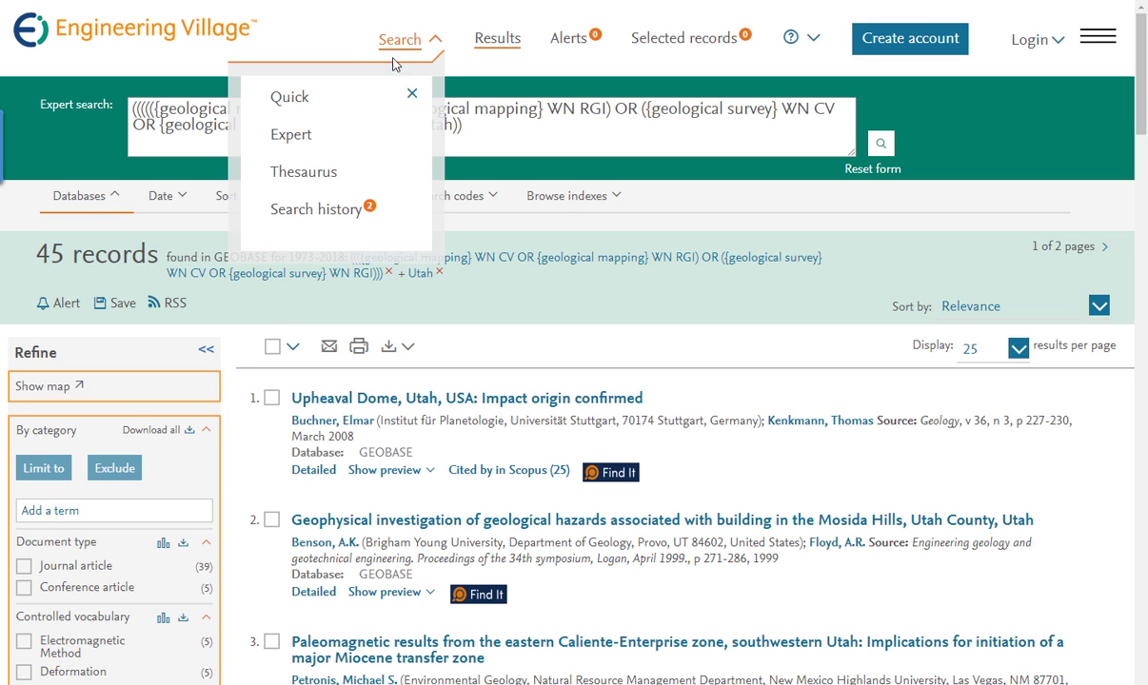
click(291, 102)
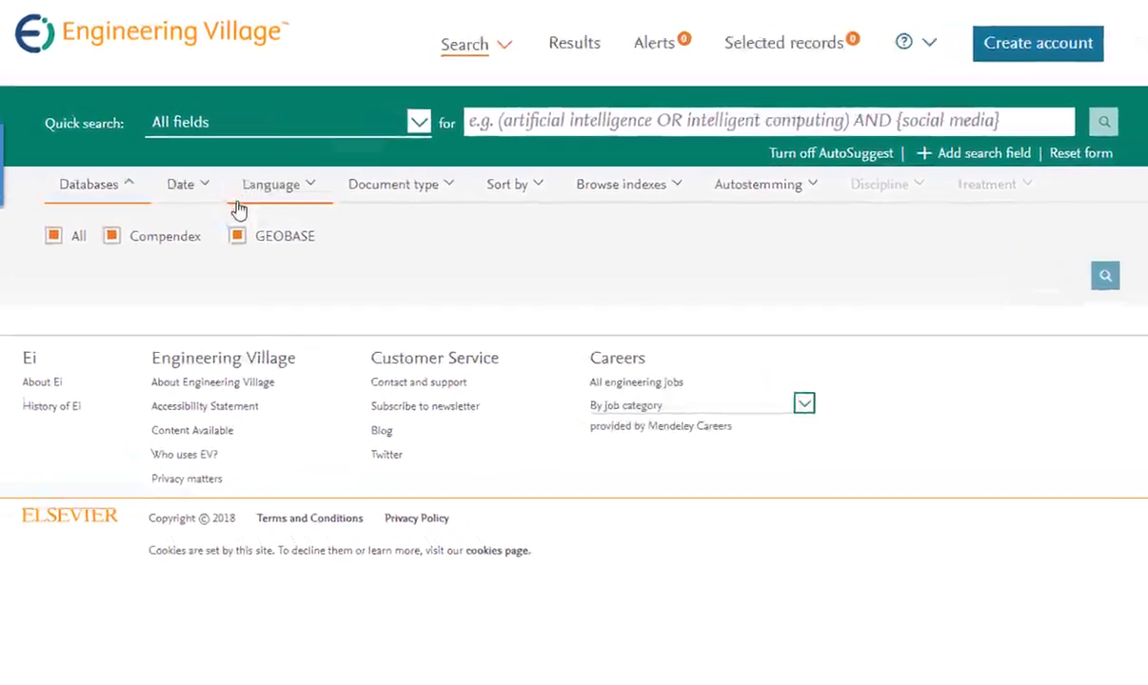
click(114, 242)
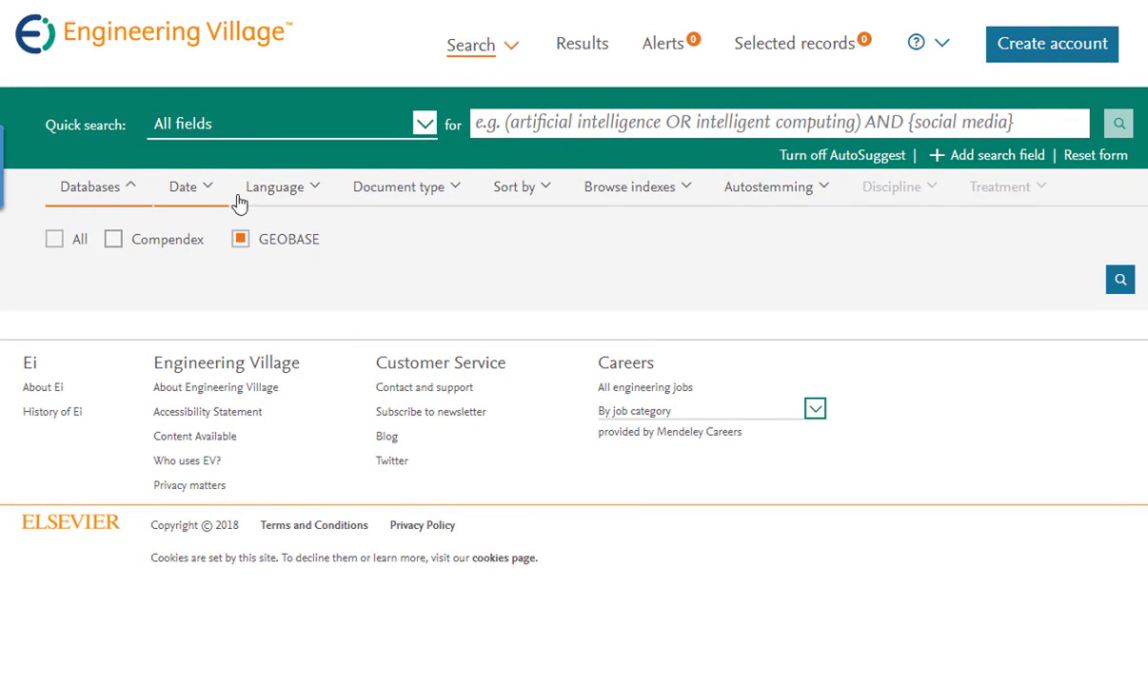
click(428, 133)
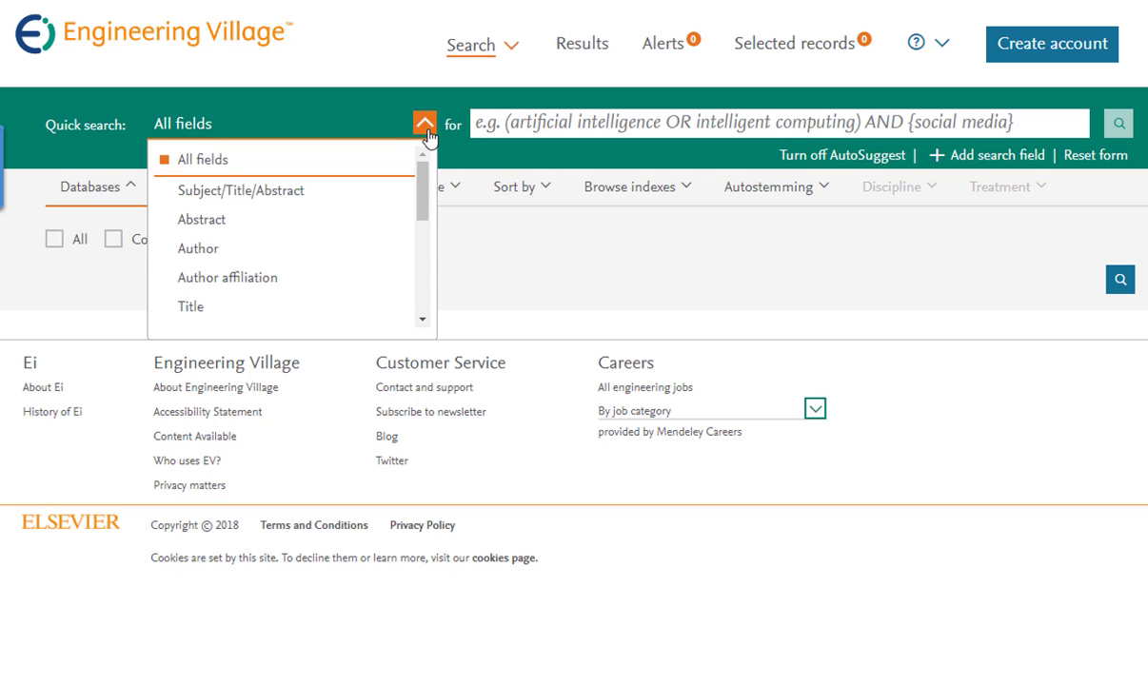
click(352, 190)
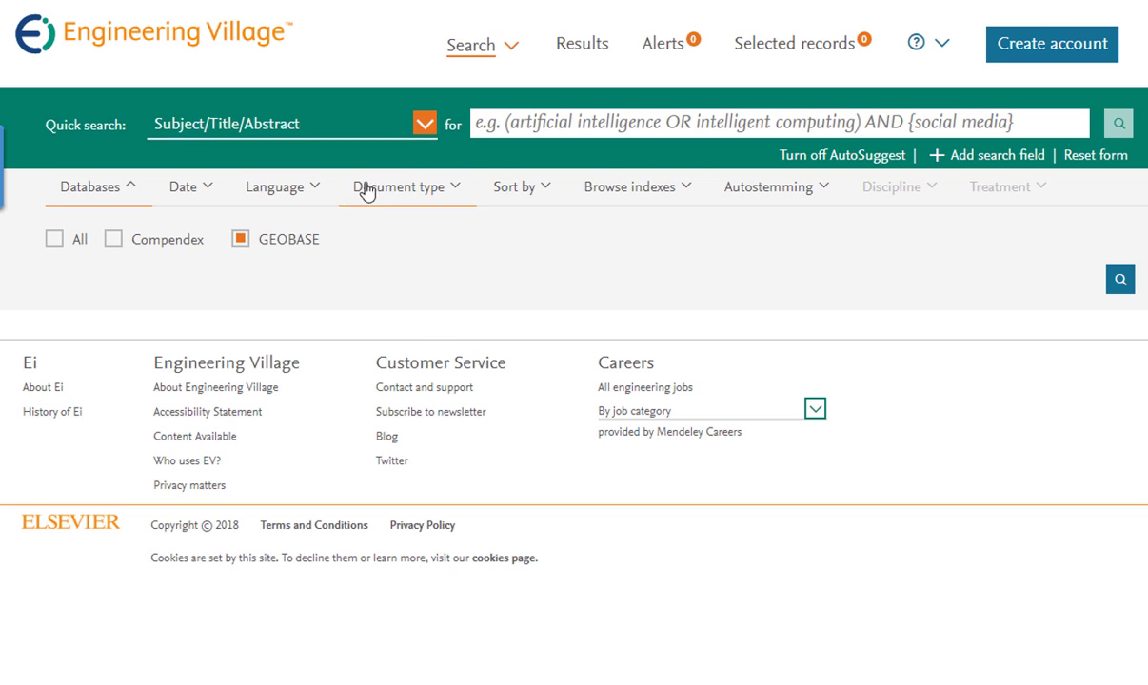
Add a second search row joined with AND and set its field to Geographic terms
click(983, 156)
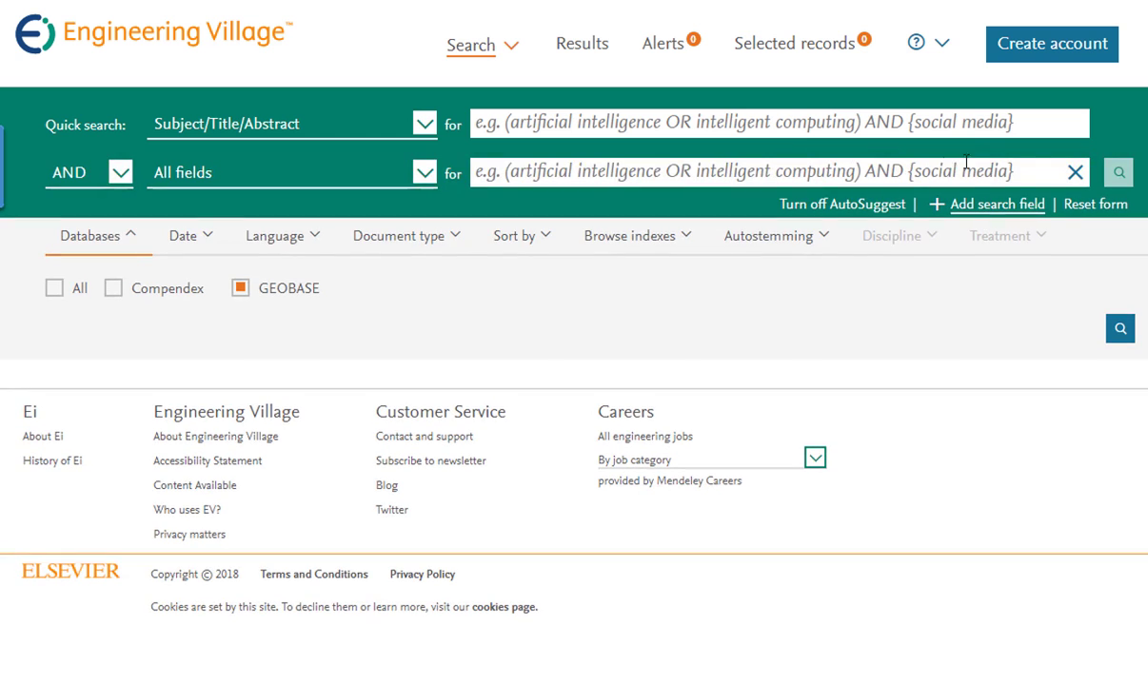
click(421, 174)
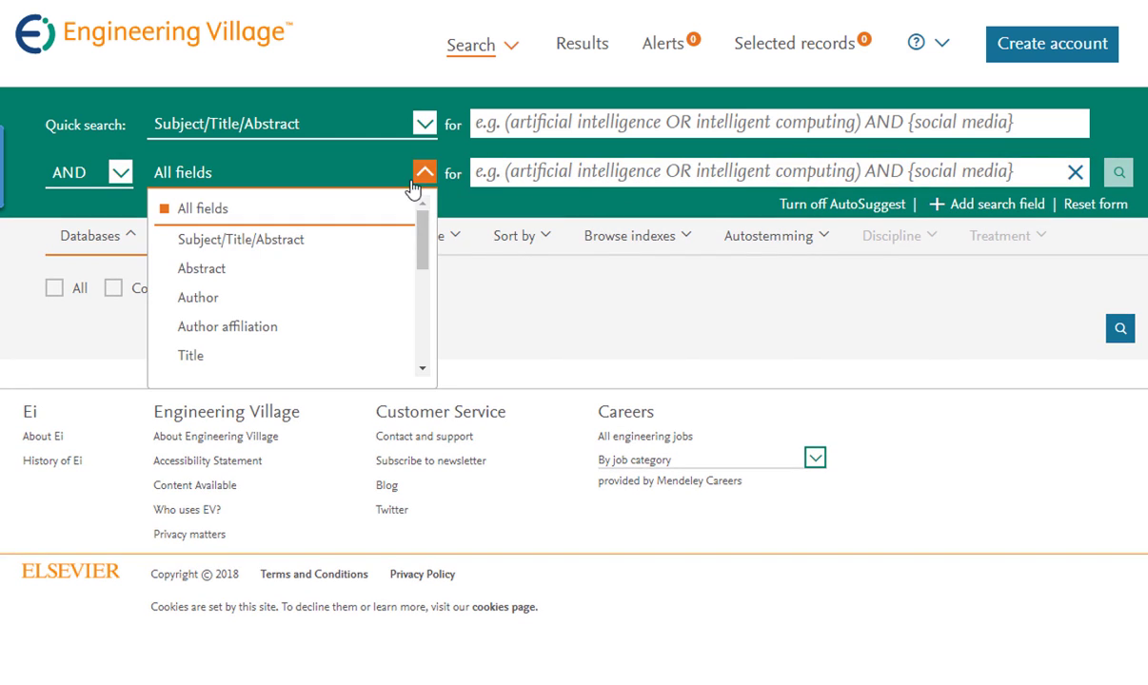
scroll(400, 233, down, 2)
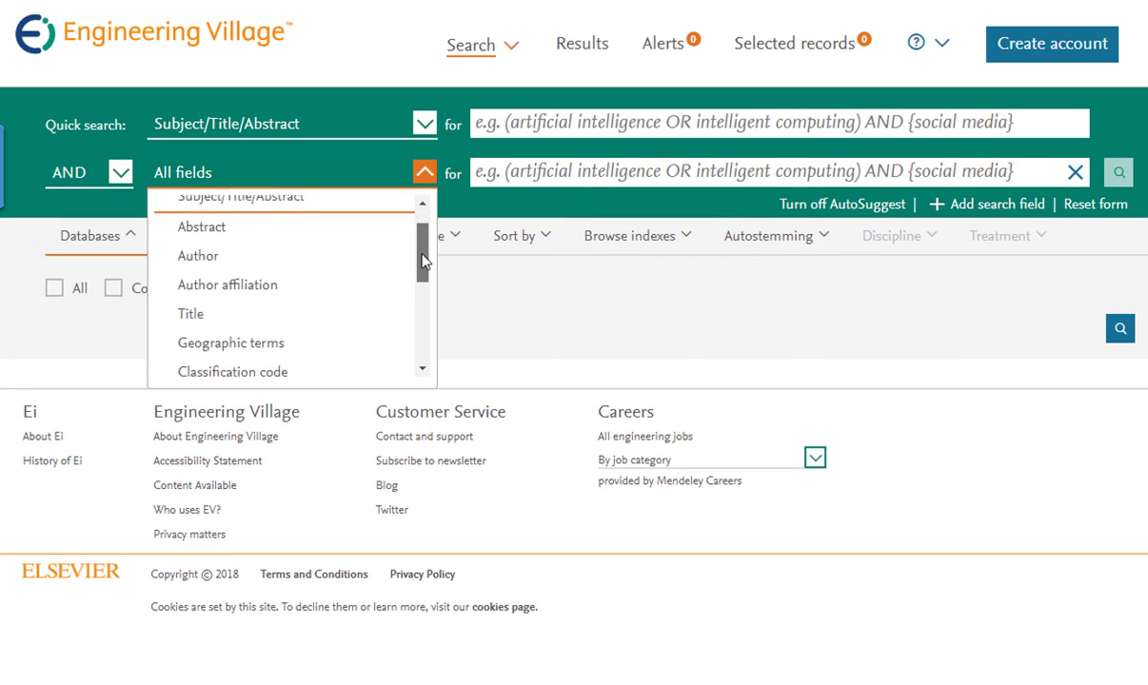
click(248, 336)
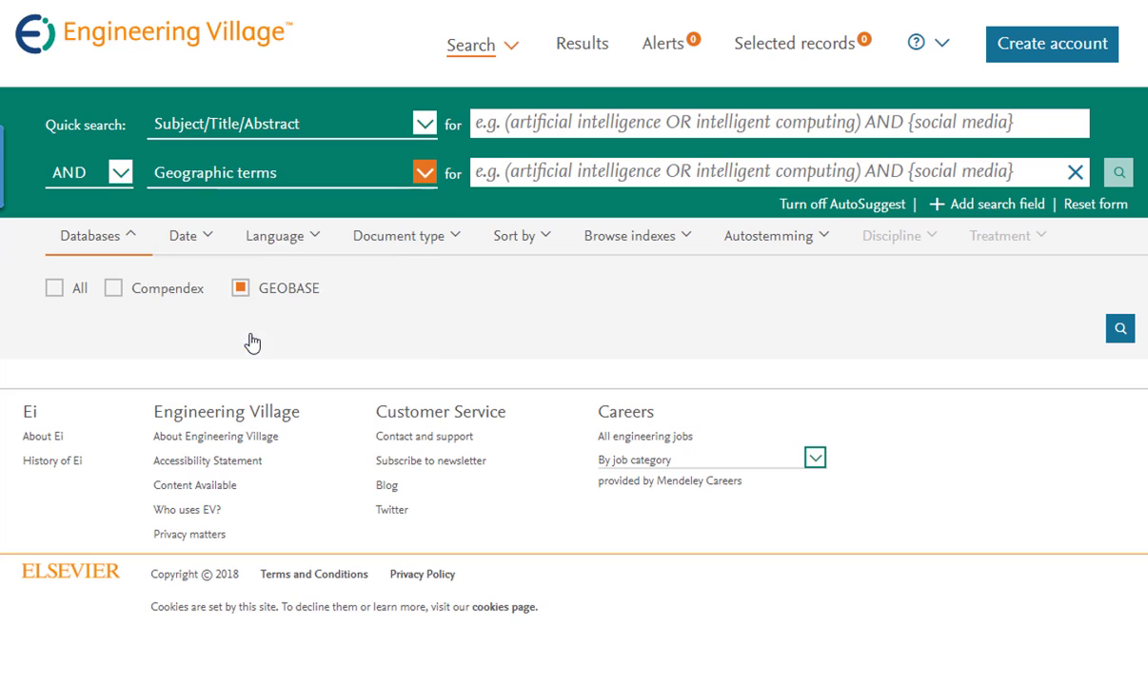
Enter "geological survey OR geological mapping" as the query for the Subject/Title/Abstract row
click(573, 124)
text(geol)
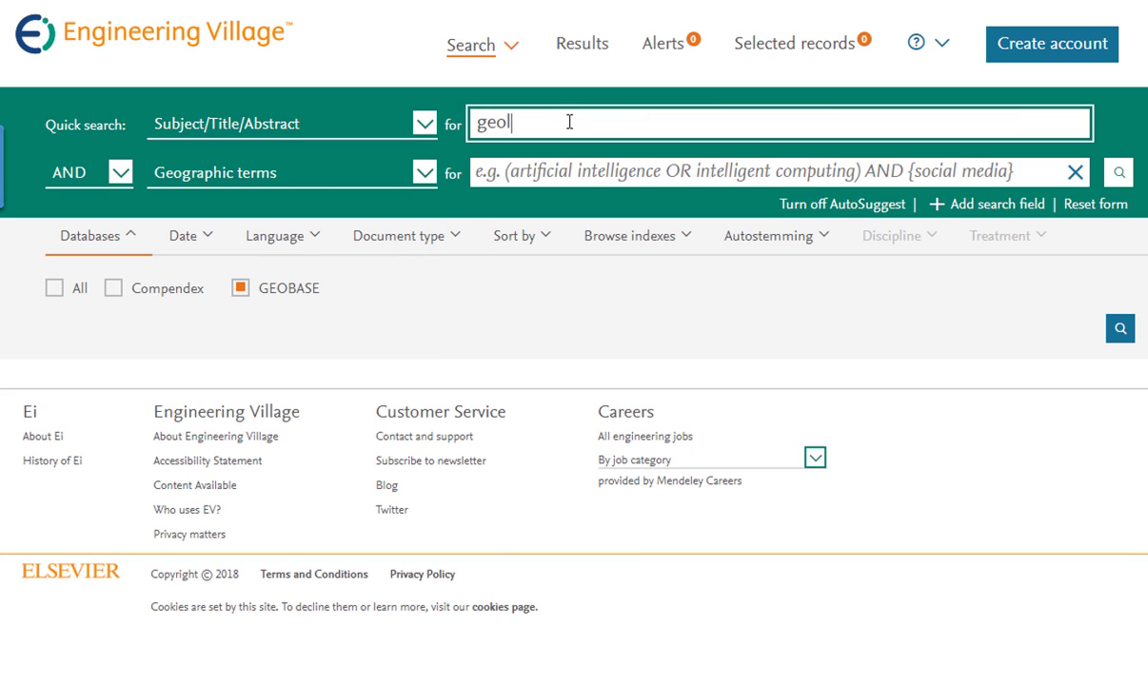
text(ogical survey OR ge)
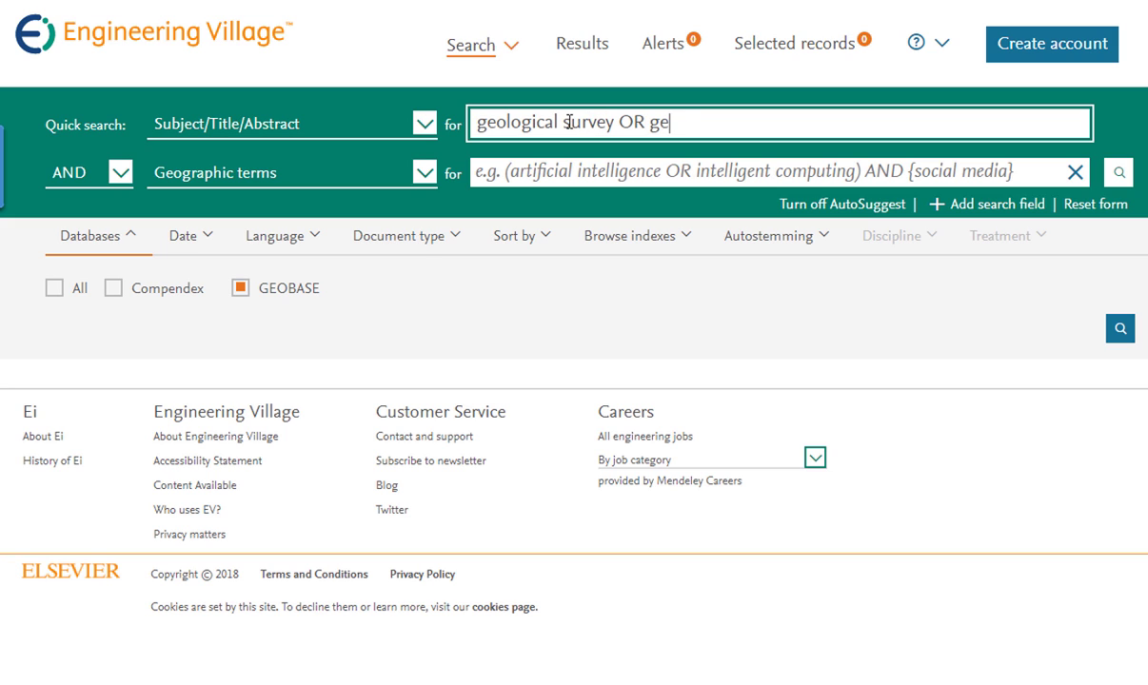
text(ological mapping)
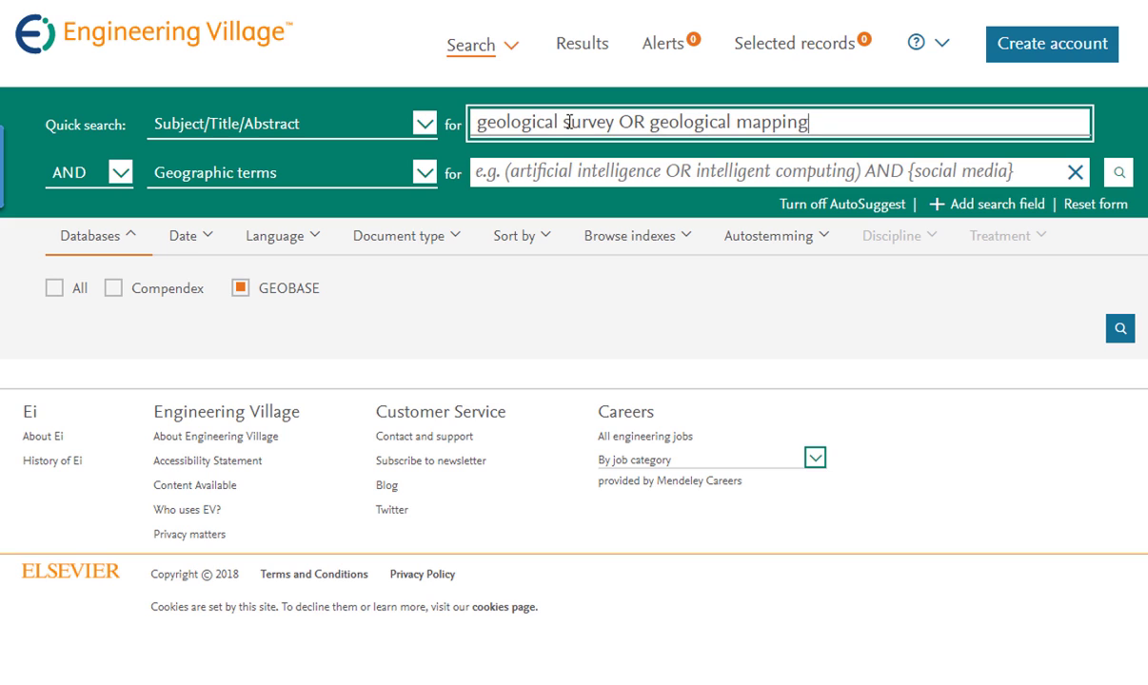
Enclose the whole Subject/Title/Abstract query in parentheses: "(geological survey OR geological mapping)"
text())
key(ctrl+Left)
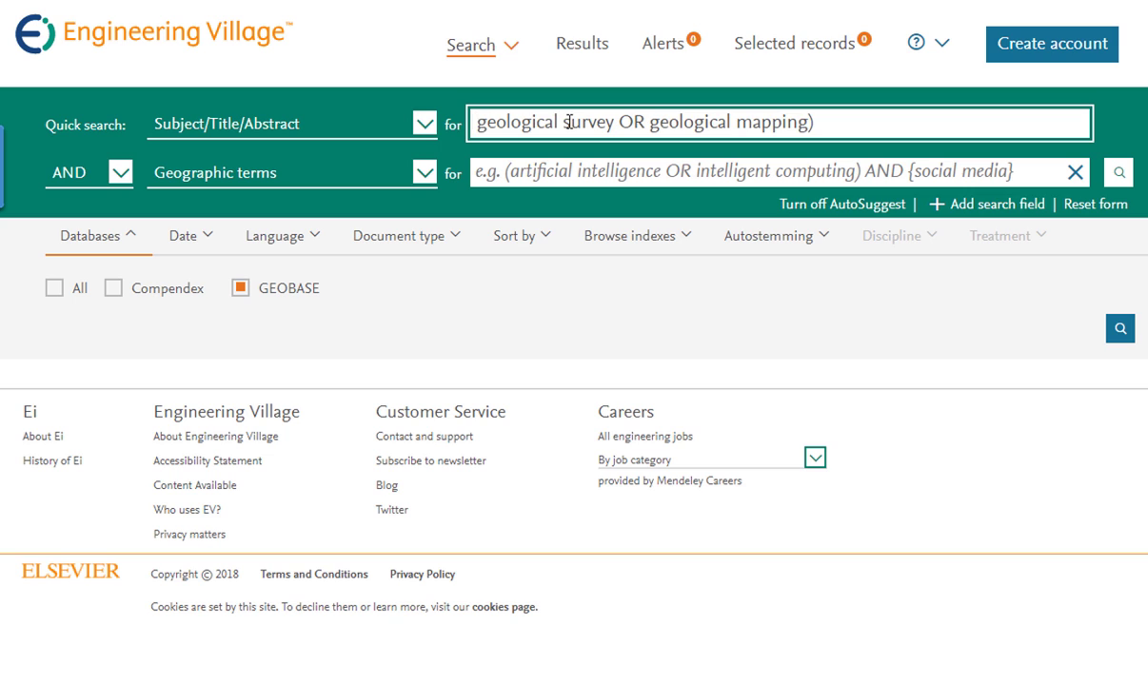
key(Home)
text(()
Enter "Utah" as the Geographic terms query and run the search
click(548, 170)
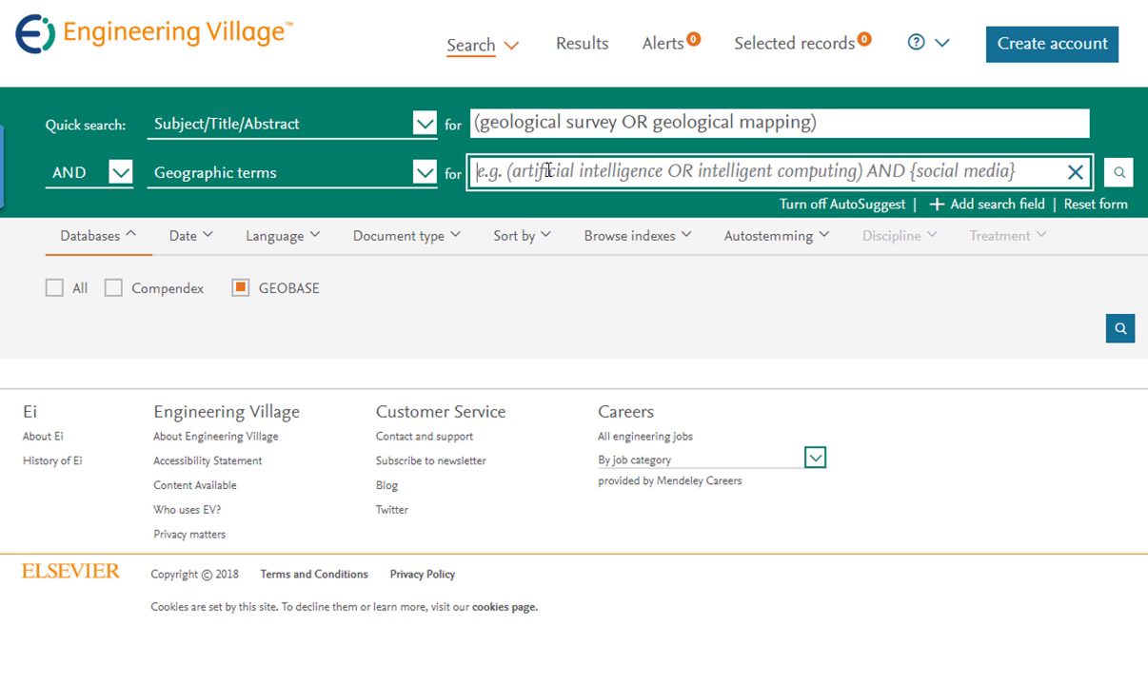
text(Utah)
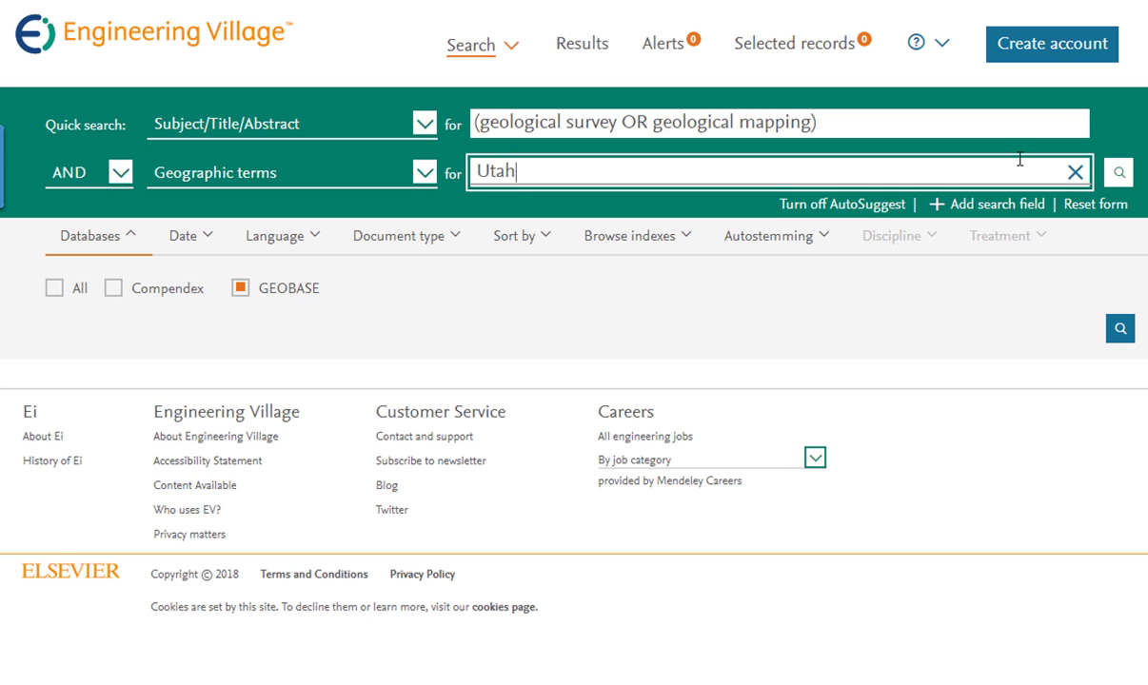
click(1118, 172)
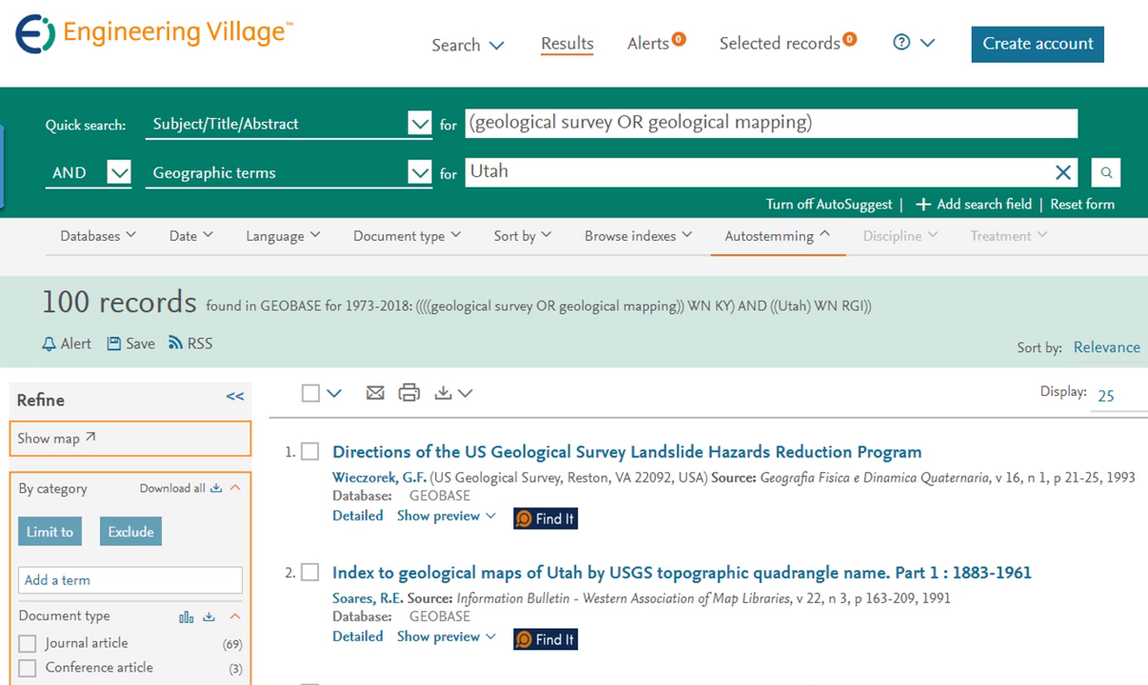
Put quotation marks around both phrases, making the query ("geological survey" OR "geological mapping"), and rerun the search
click(476, 123)
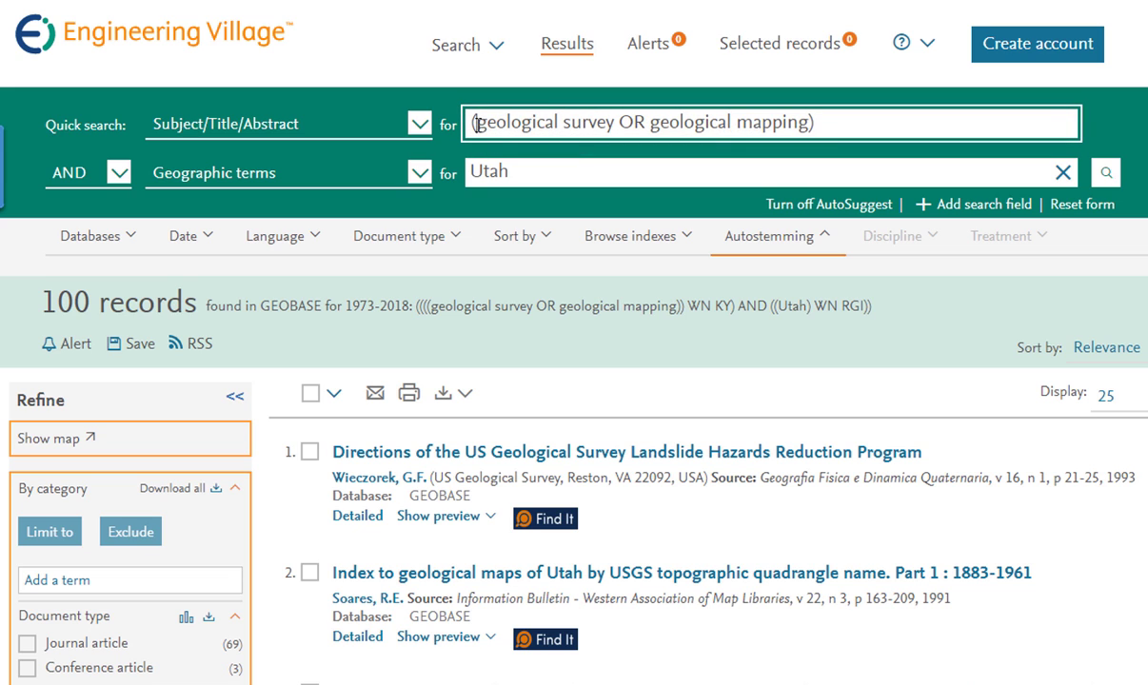
text(")
click(618, 122)
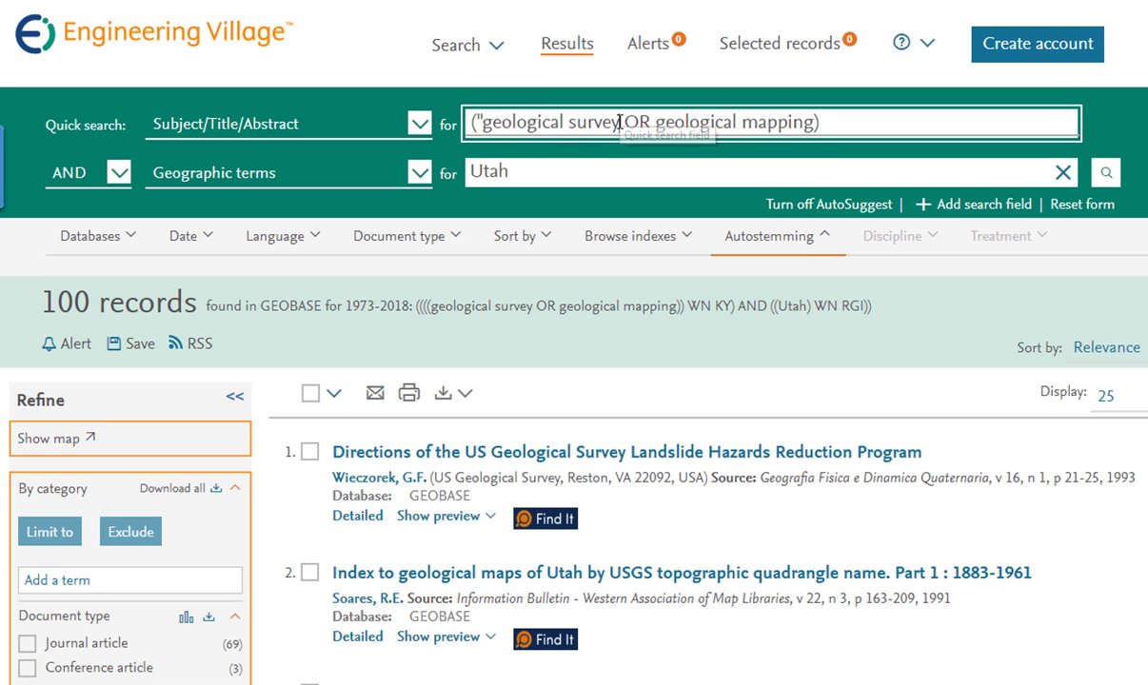
text(")
click(668, 121)
text(")
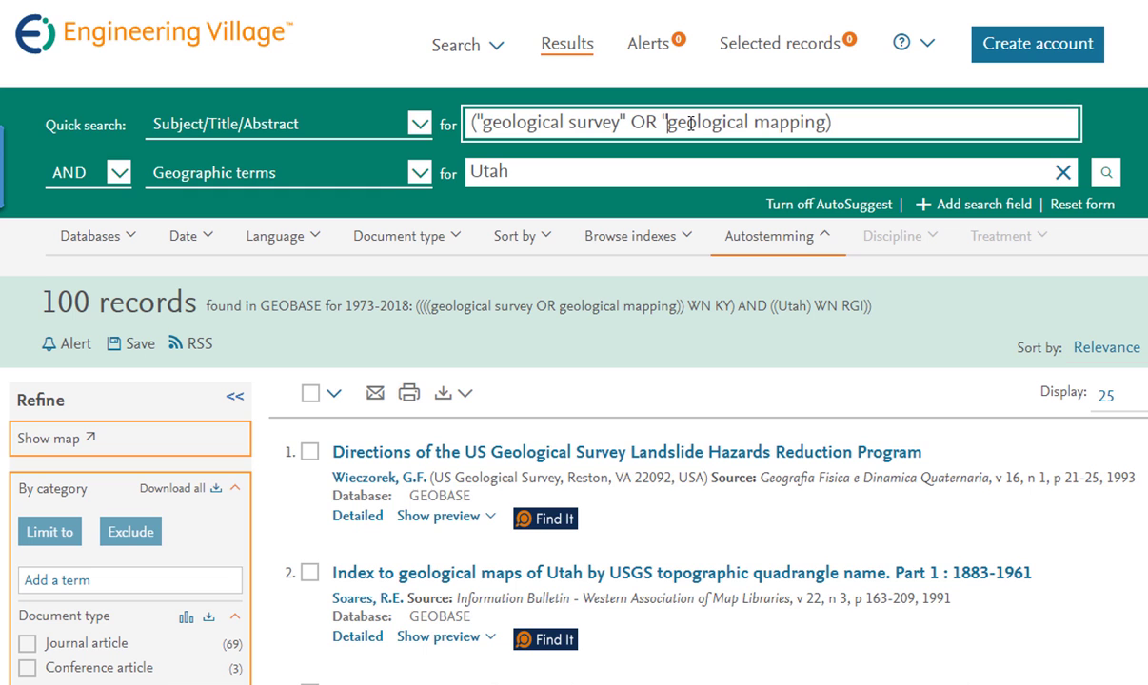
click(825, 123)
text(")
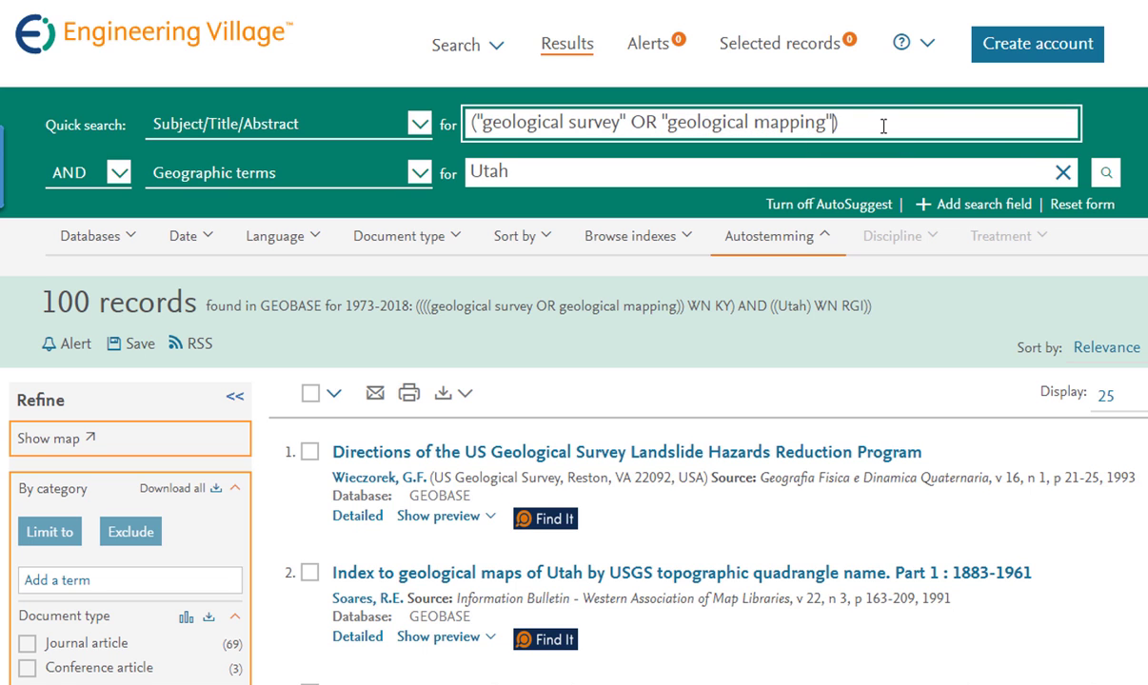
click(1101, 177)
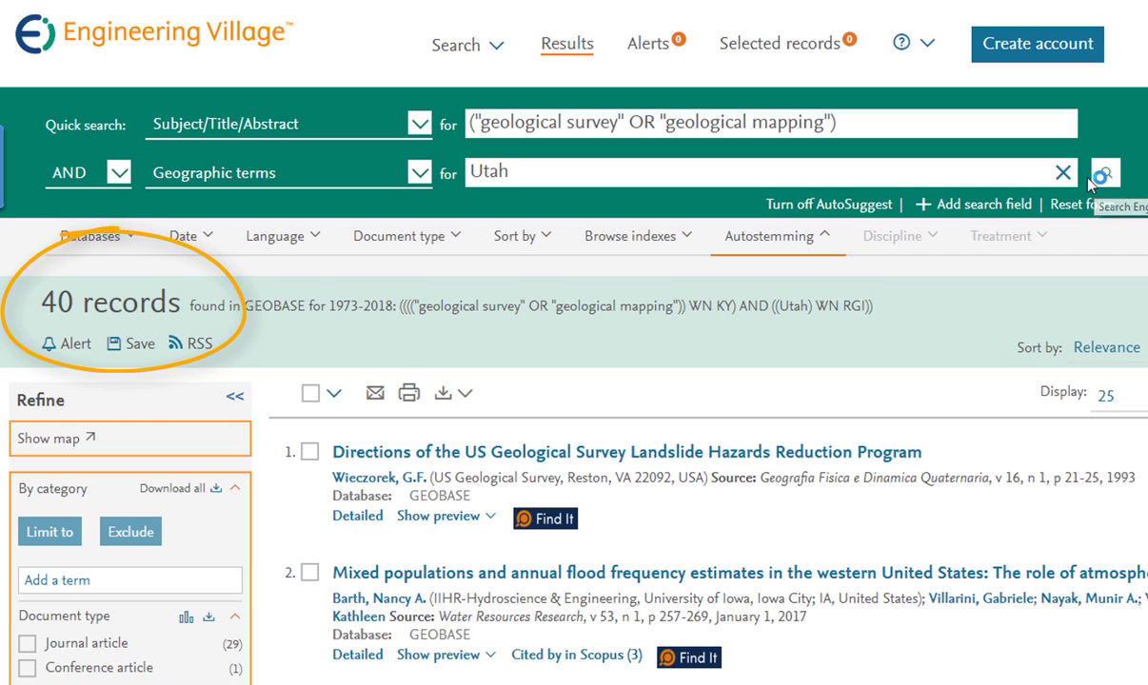
Show the autostemming options, and truncate "geological mapping" to "geological map*" in the Subject/Title/Abstract query
click(746, 258)
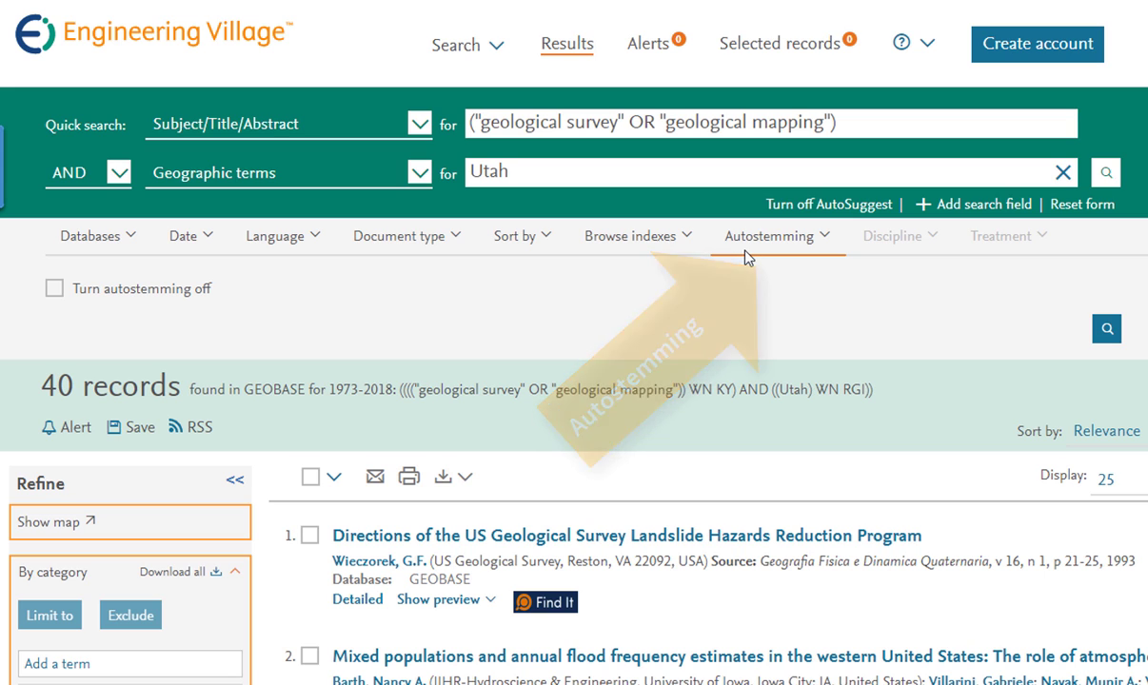
click(825, 122)
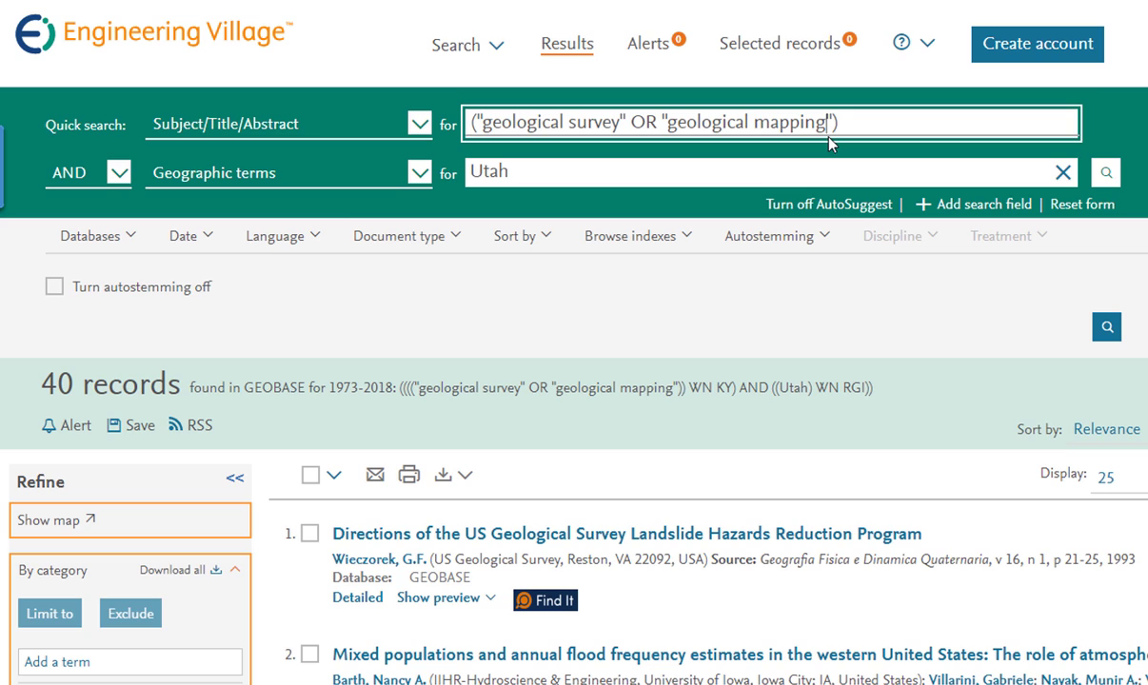
key(BackSpace)
key(BackSpace)
key(BackSpace)
key(BackSpace)
key(Left)
key(Left)
key(Left)
key(Left)
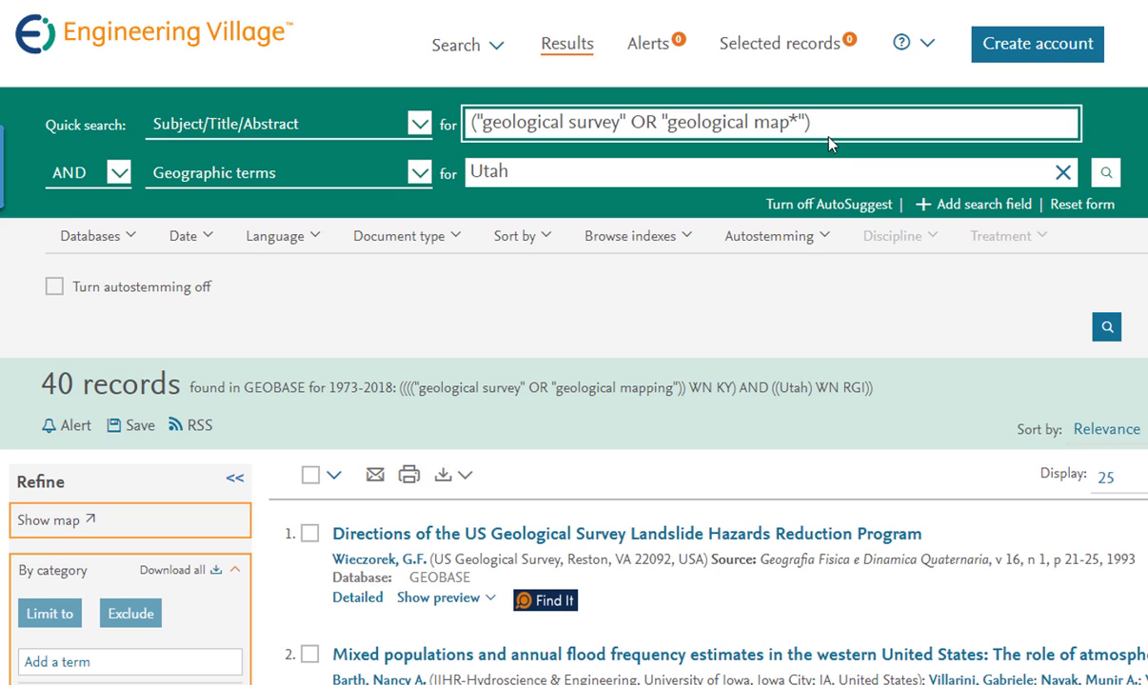
Turn off stemming for the second phrase by rewriting it as $geological $map*, without quotation marks
text($)
key(Left)
key(Left)
key(Left)
key(Left)
key(Left)
key(Left)
key(Left)
key(Left)
key(Left)
key(Left)
key(Left)
key(Left)
key(BackSpace)
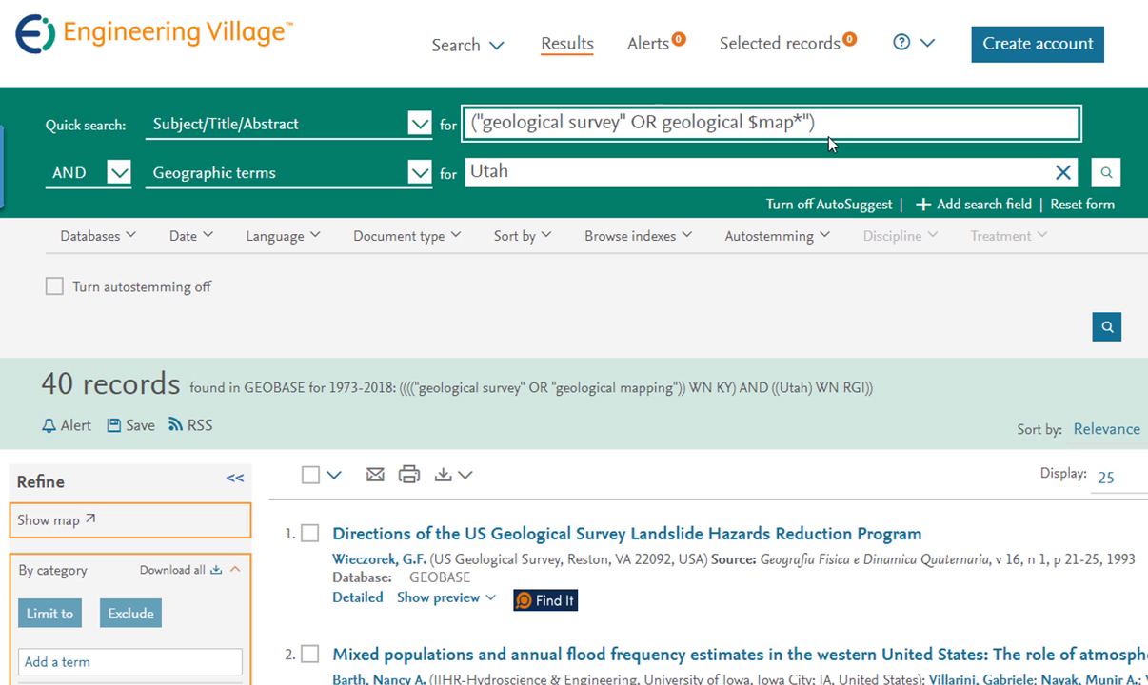
text($)
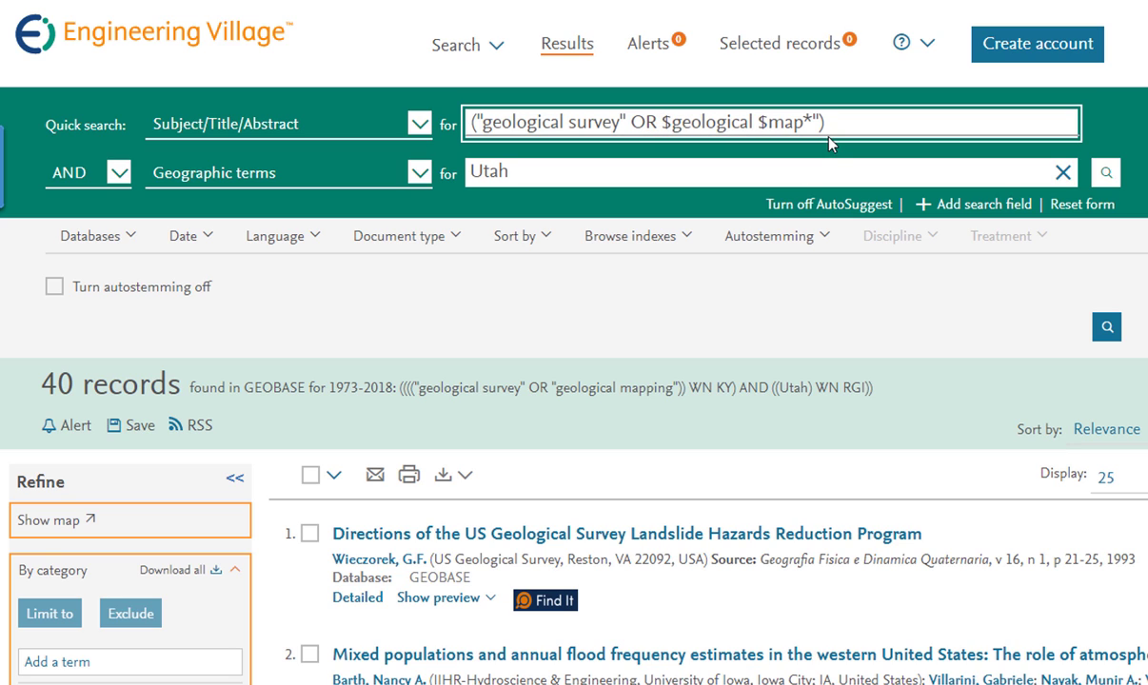
key(Right)
key(Right)
key(Right)
key(Right)
key(Right)
key(Right)
key(Right)
key(Right)
key(Right)
key(Right)
key(Right)
key(Right)
key(Right)
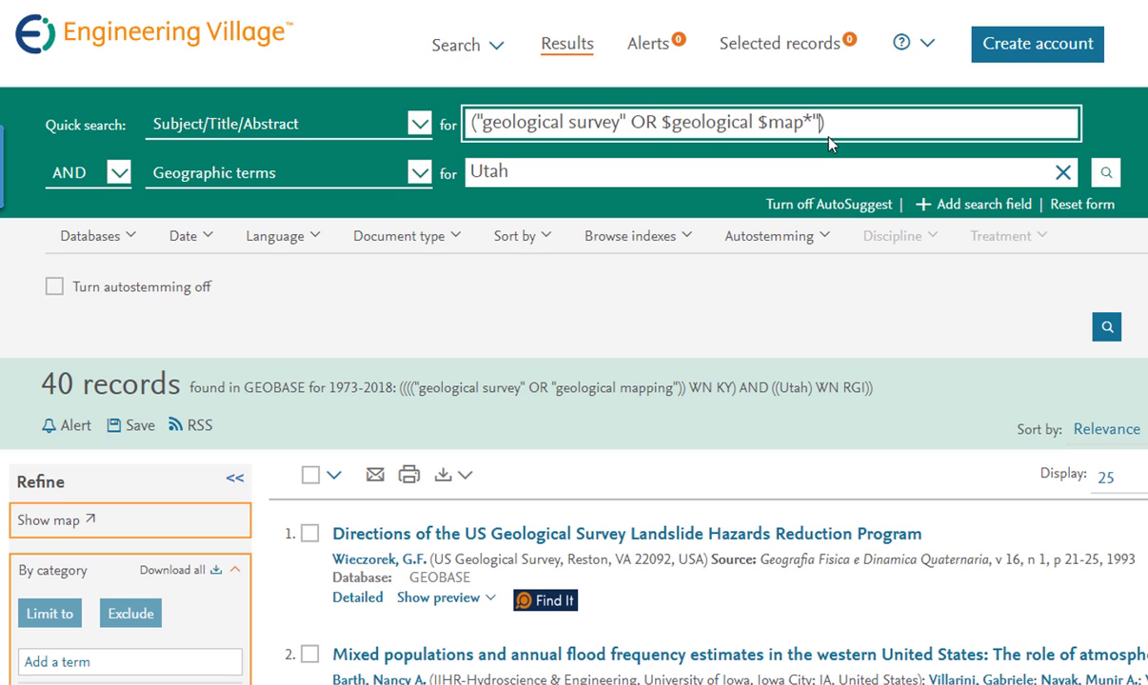
Turn off stemming for the first phrase by rewriting it as $geological $survey, without quotation marks
key(Left)
key(Left)
key(Left)
key(Left)
key(Left)
key(Left)
key(Left)
key(Left)
key(Left)
key(Left)
key(Left)
key(Left)
key(Left)
key(Left)
key(Left)
key(Left)
key(Left)
key(Left)
key(Left)
key(Left)
text($)
key(Left)
key(Left)
key(Left)
key(Left)
key(Left)
key(Left)
key(Left)
key(Left)
key(Left)
key(Left)
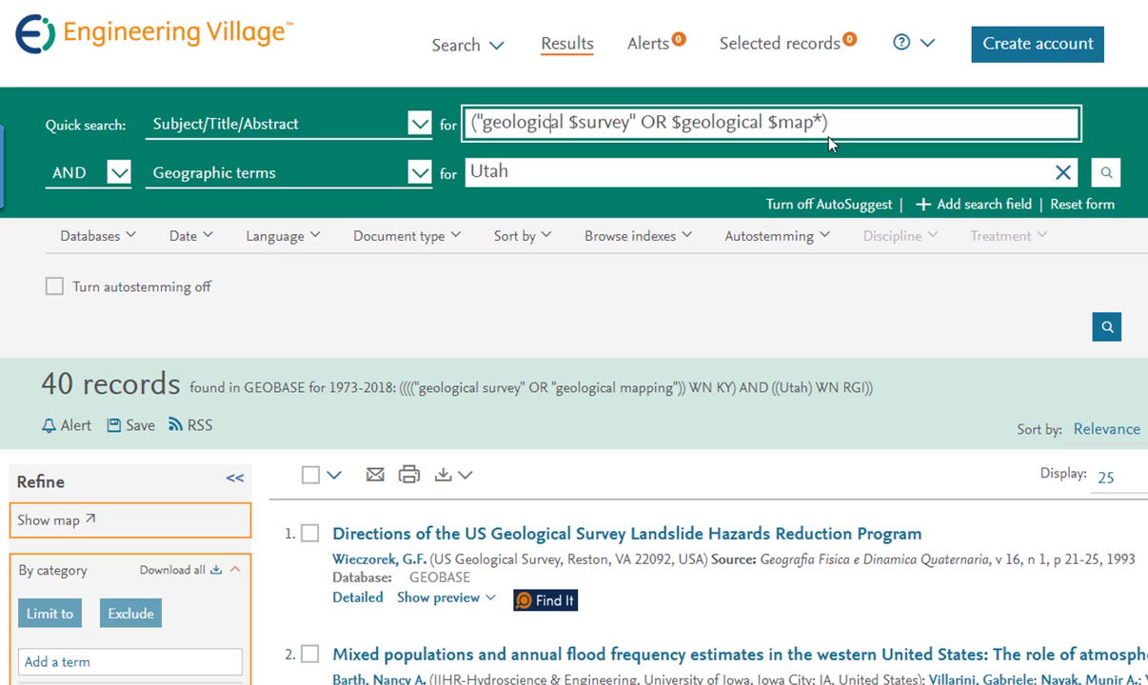
key(Left)
key(Left)
text($)
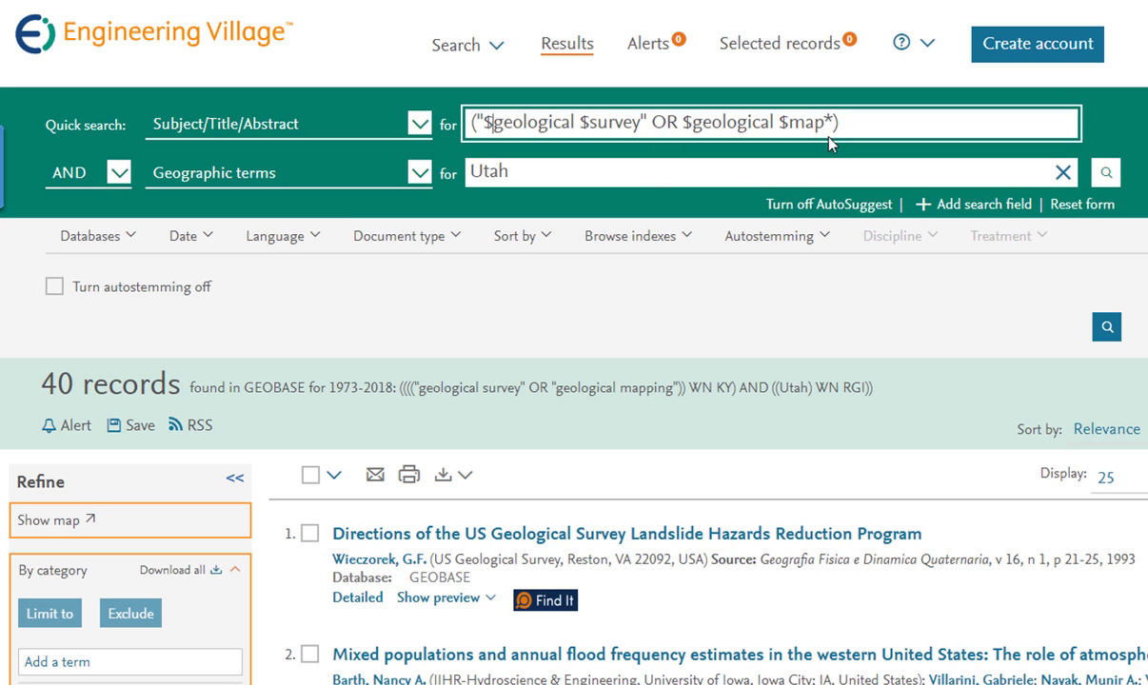
key(Left)
key(BackSpace)
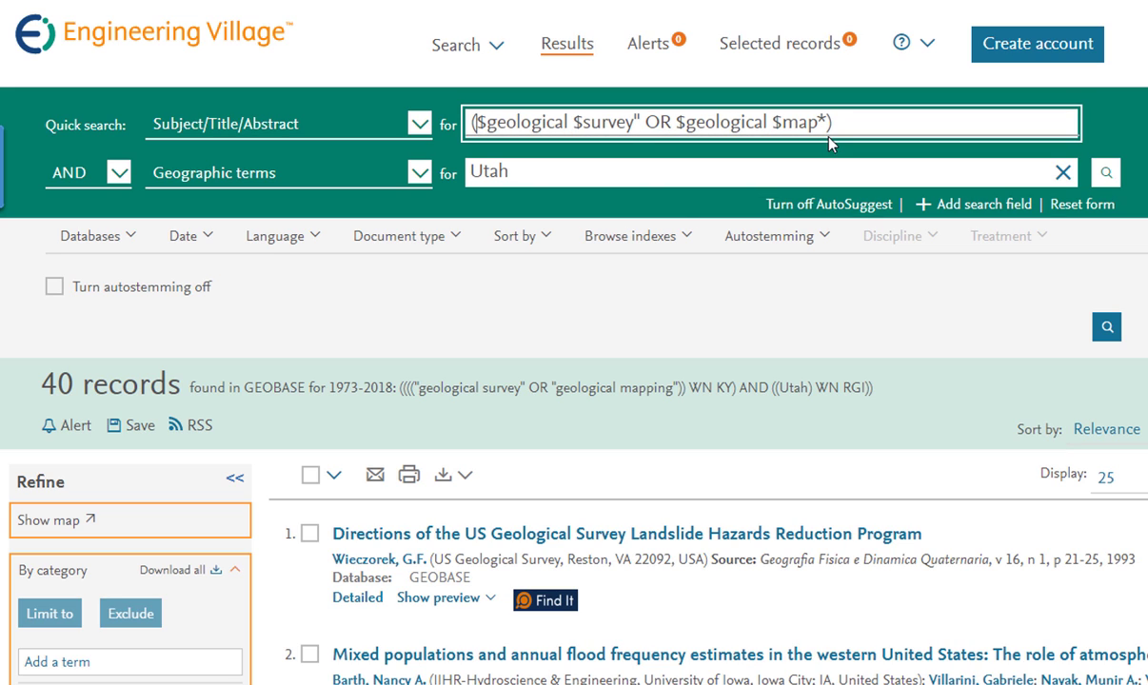
key(Right)
key(Right)
key(Right)
key(Right)
key(Right)
key(Right)
key(Right)
key(Right)
key(Right)
key(Right)
key(Right)
key(Right)
key(Right)
key(Right)
key(Right)
key(Right)
key(Right)
key(Right)
key(Right)
key(Right)
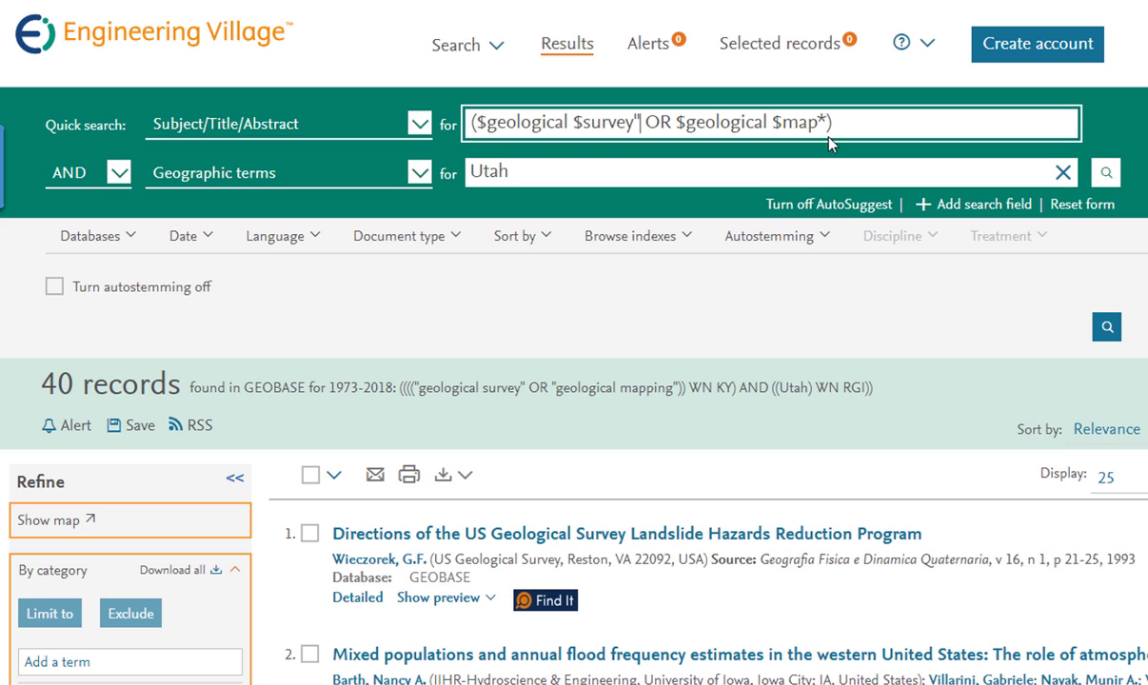
key(BackSpace)
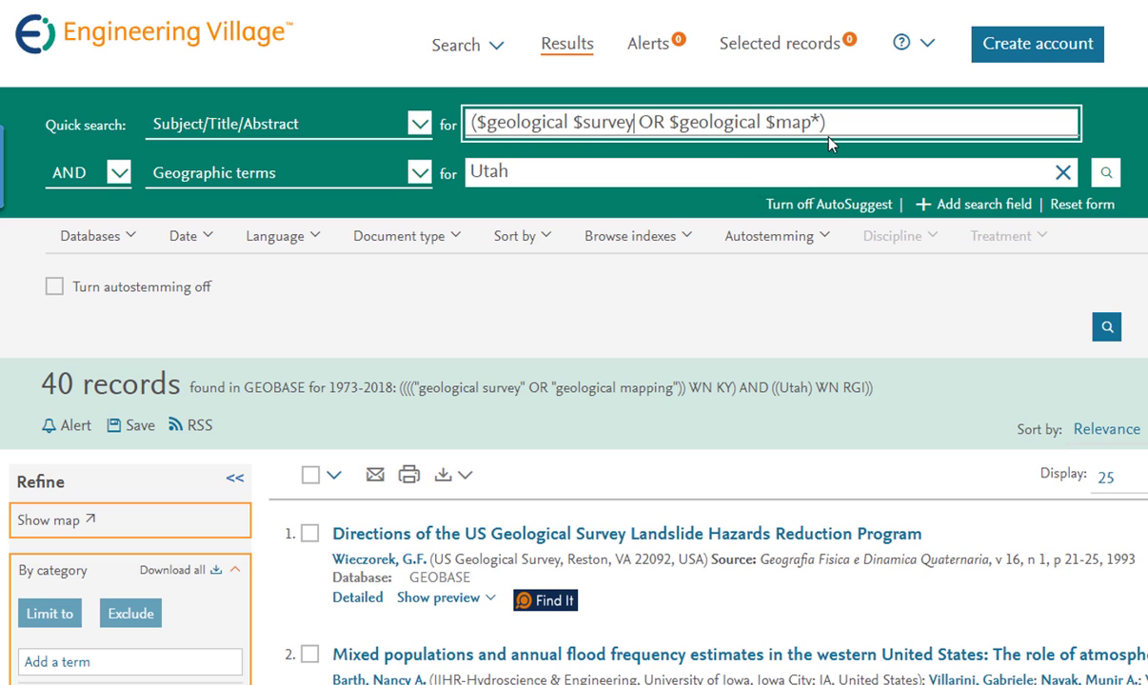
Remove the parentheses so the query reads $geological $survey OR $geological $map*, and run the search
click(830, 123)
key(BackSpace)
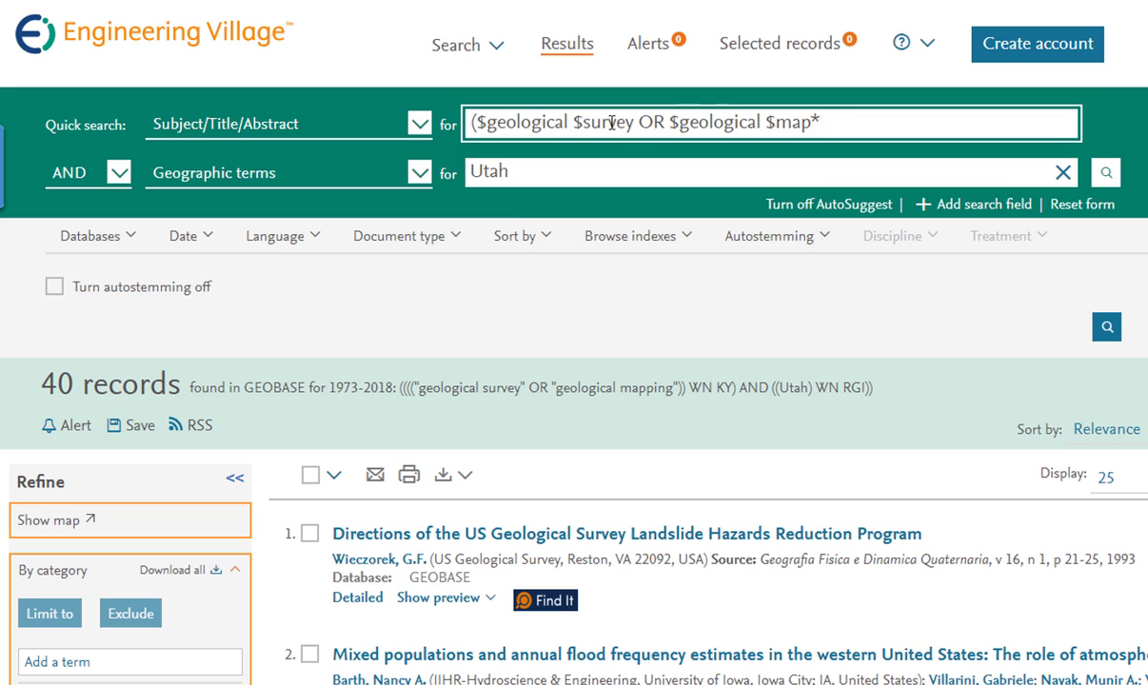
click(476, 124)
key(BackSpace)
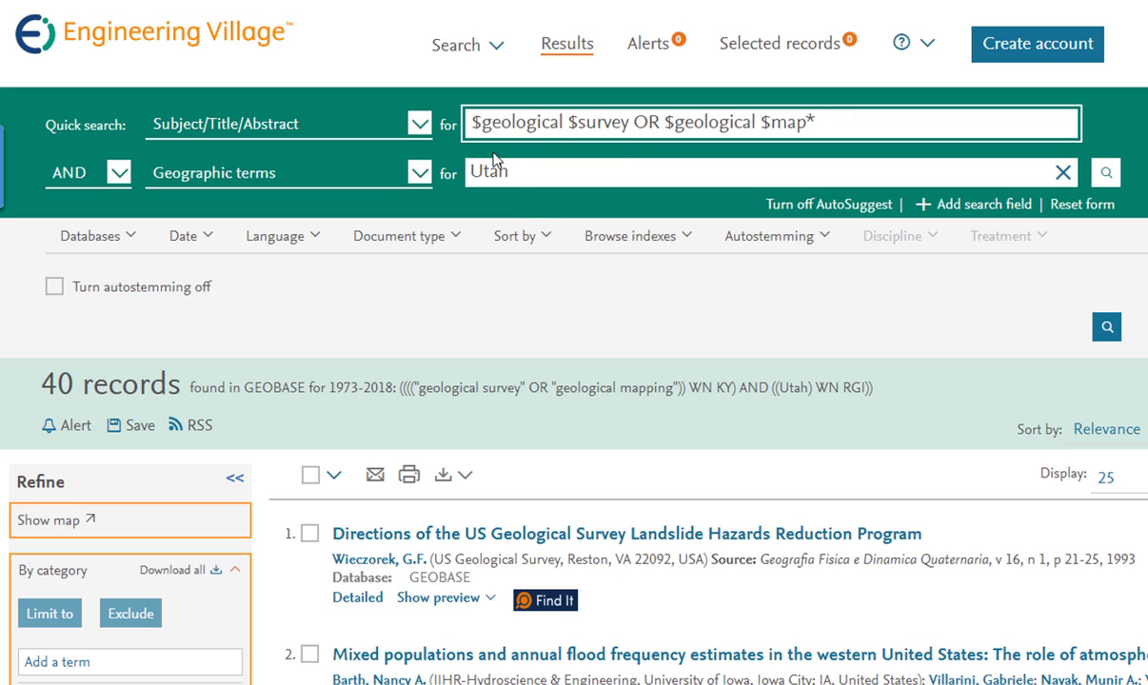
click(1105, 179)
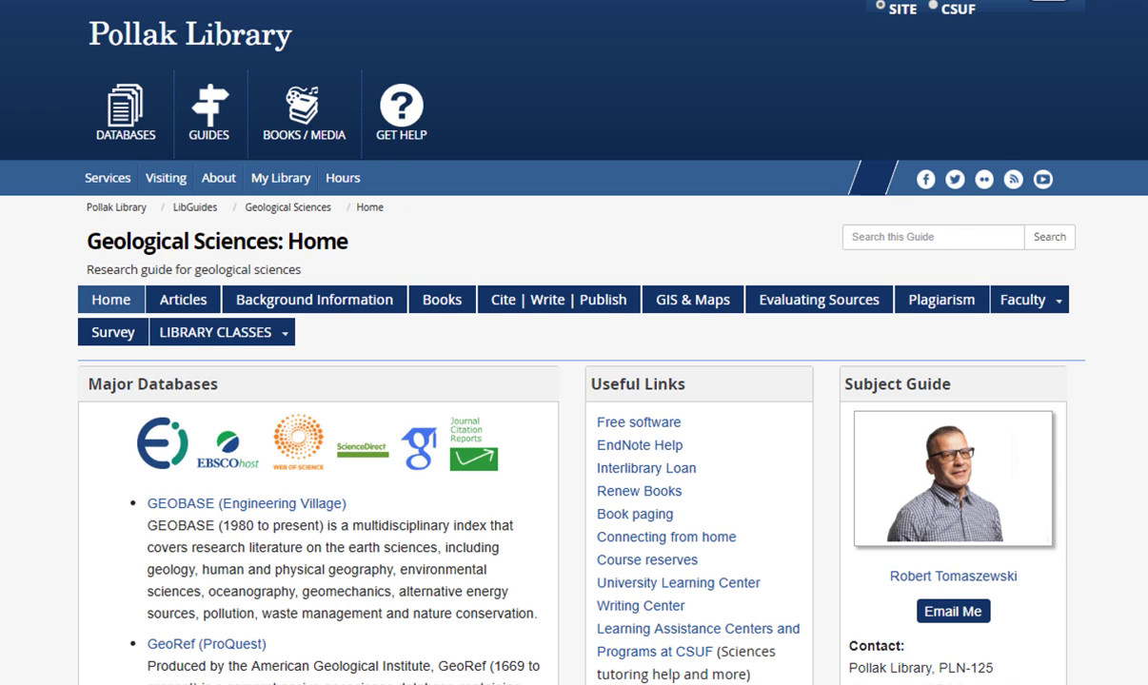
Look over the major databases and useful links on the Pollak Library Geological Sciences research guide
scroll(574, 381, down, 4)
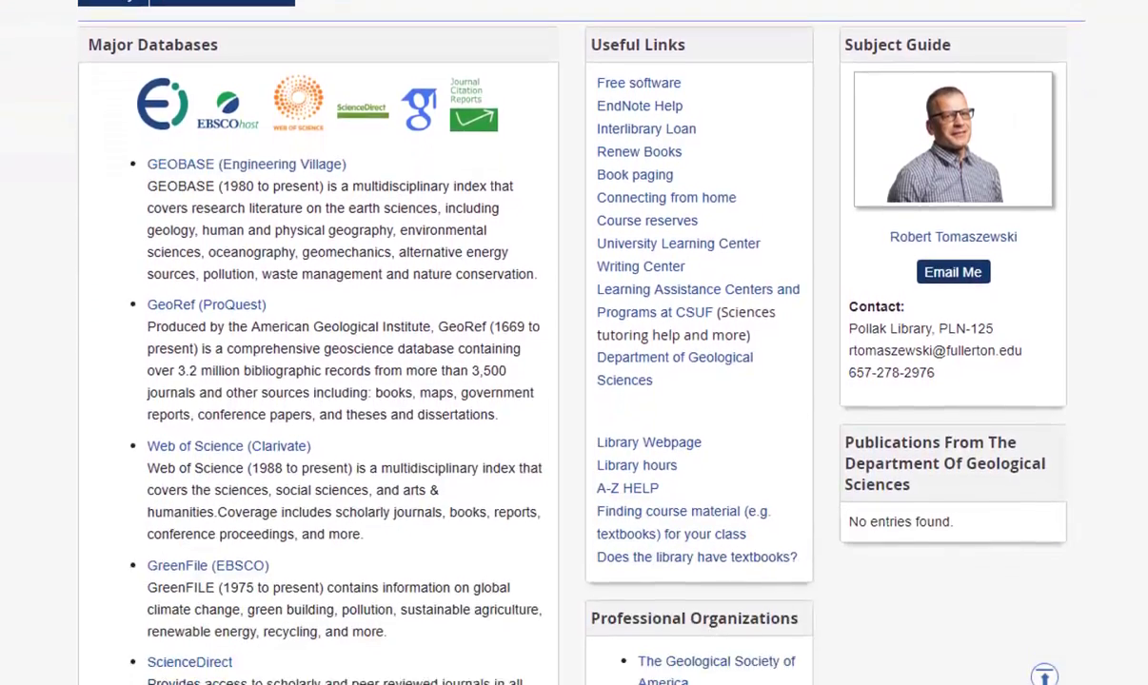
scroll(574, 381, down, 1)
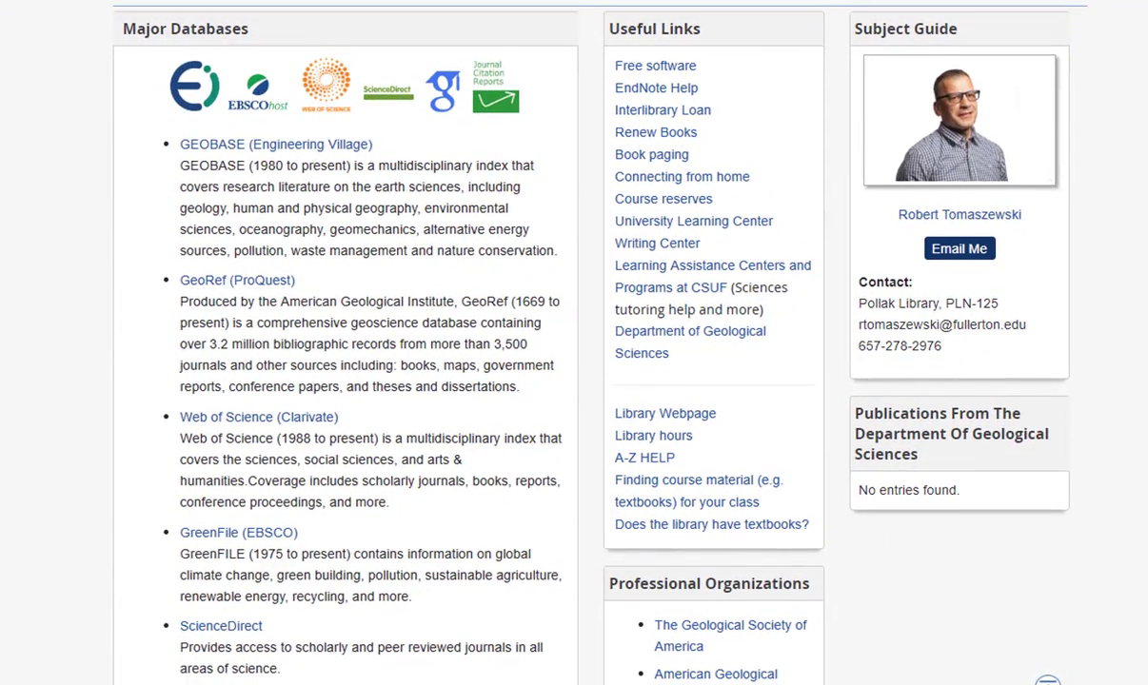